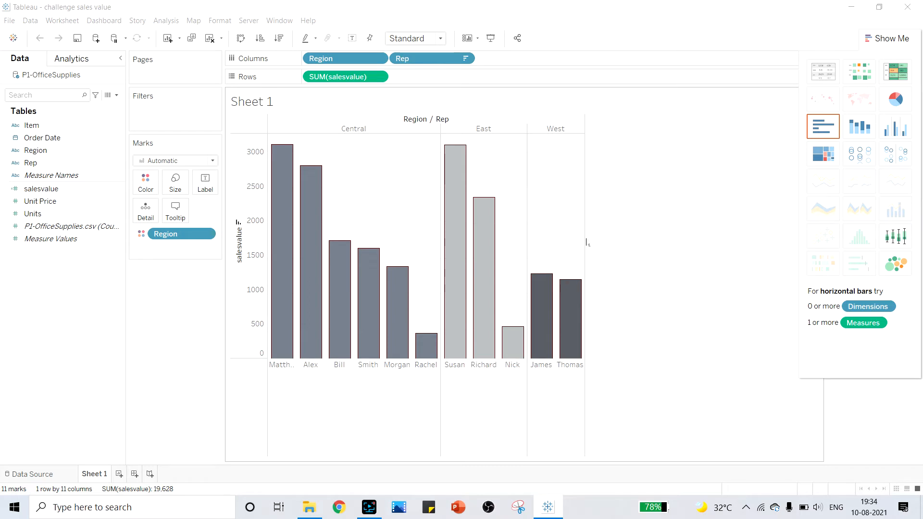
Label each bar with its Rep while keeping Rep in the columns
mouse_move(282, 164)
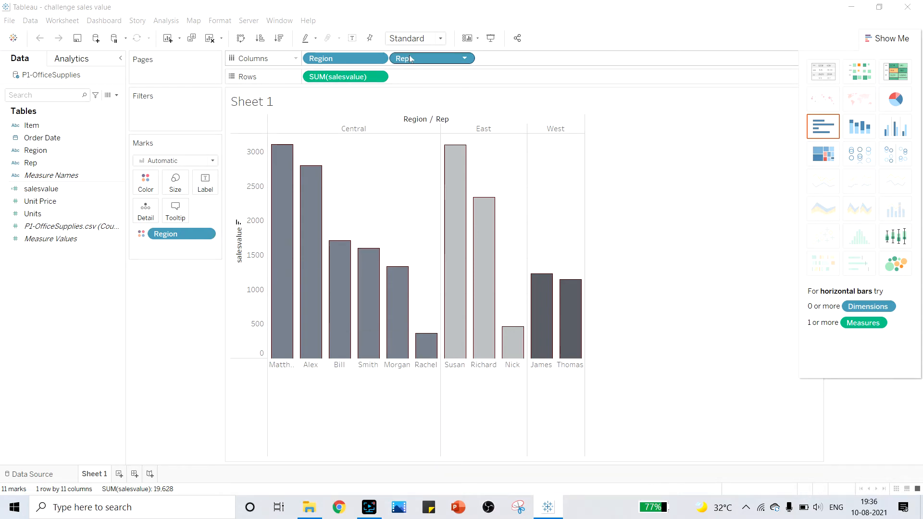
left_click_drag(410, 58, 210, 183)
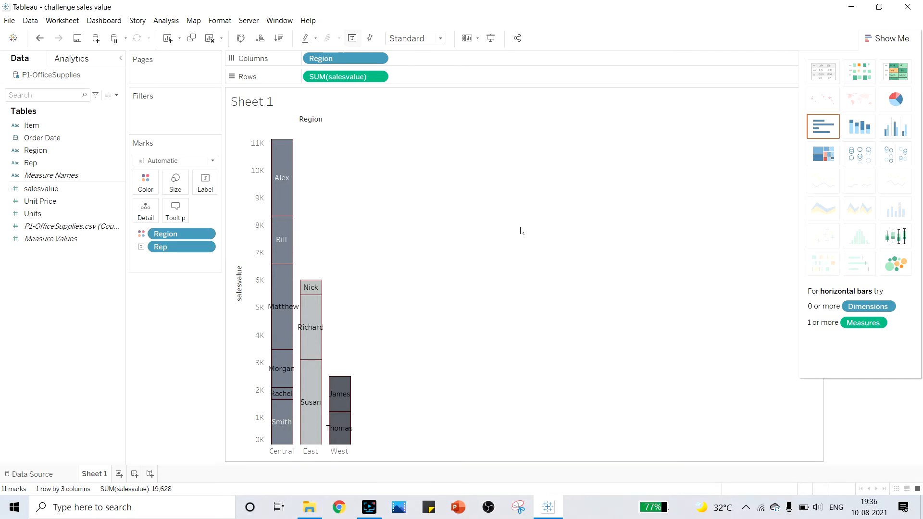
key("ctrl+z")
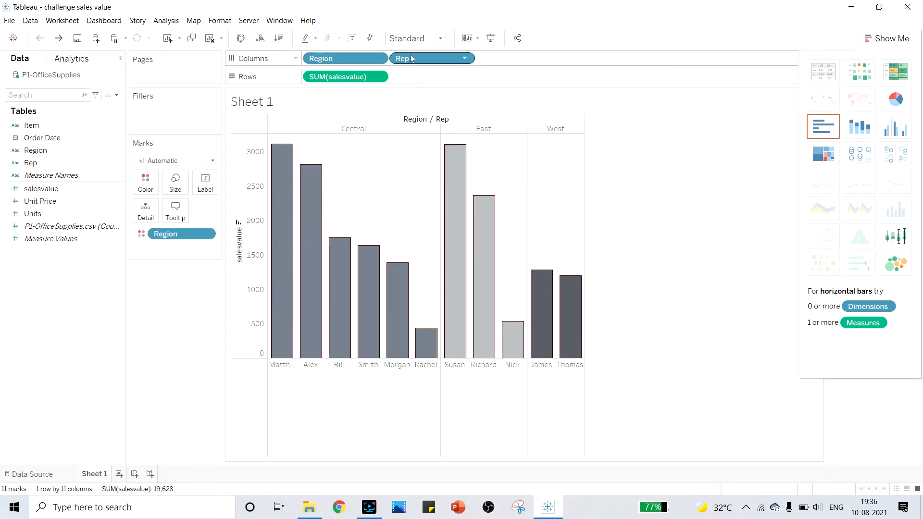
left_click_drag(411, 58, 218, 177)
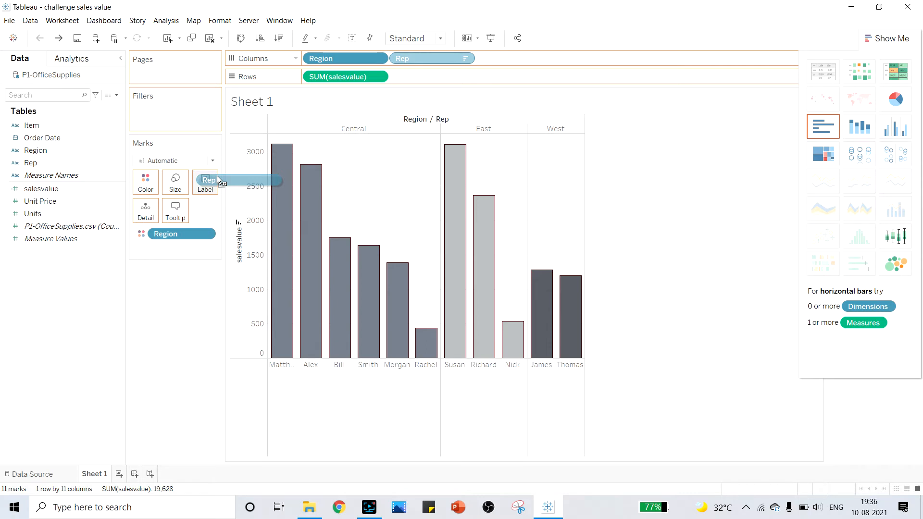
left_click_drag(218, 177, 218, 178)
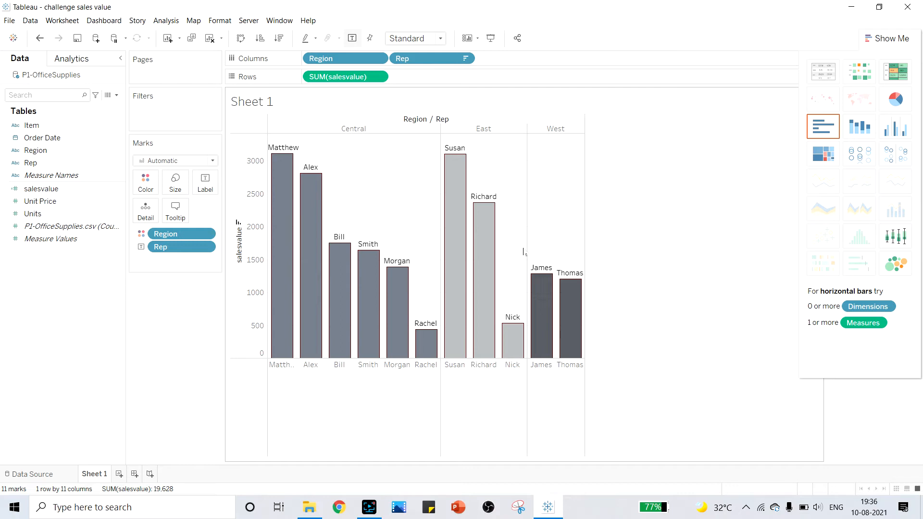
mouse_move(329, 194)
mouse_move(291, 295)
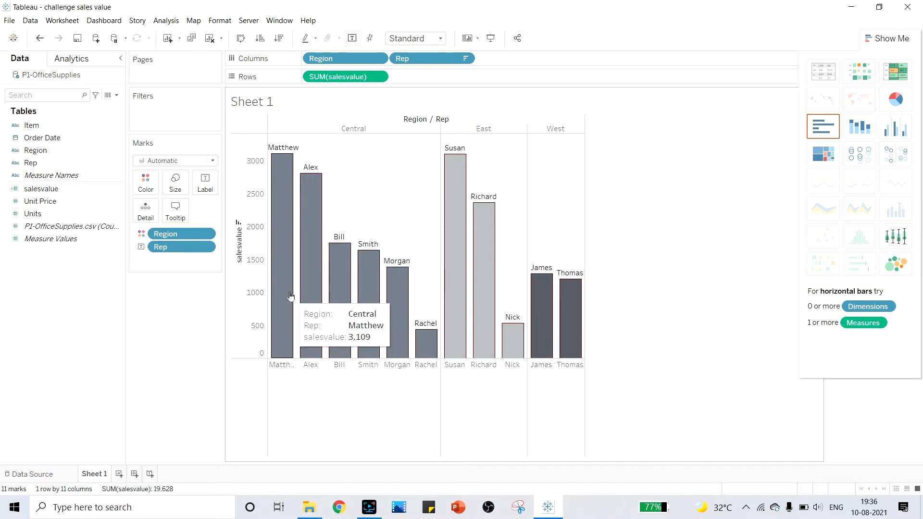
mouse_move(428, 335)
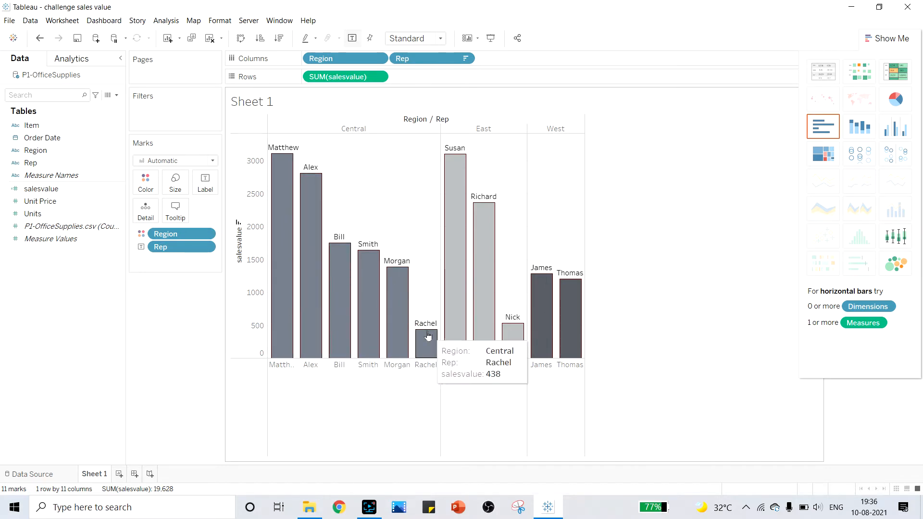
left_click(154, 185)
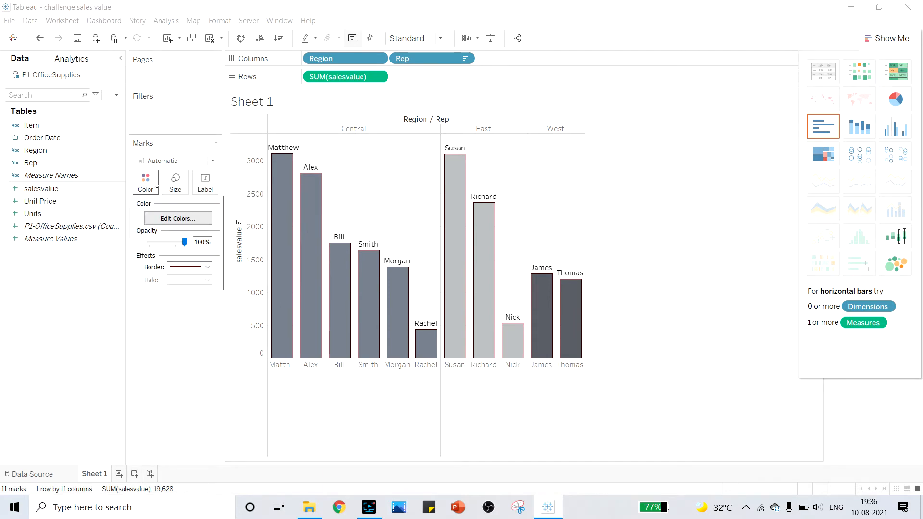
left_click(154, 185)
mouse_move(281, 212)
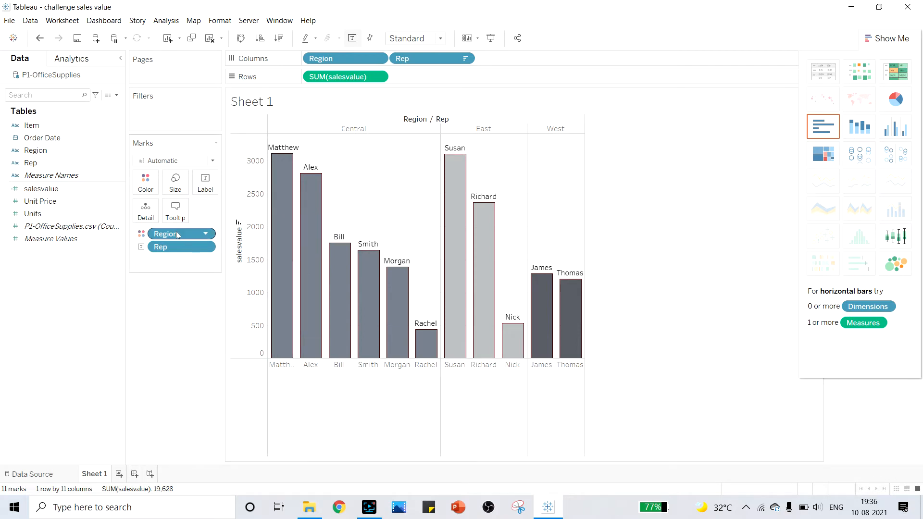
left_click(207, 234)
right_click(195, 234)
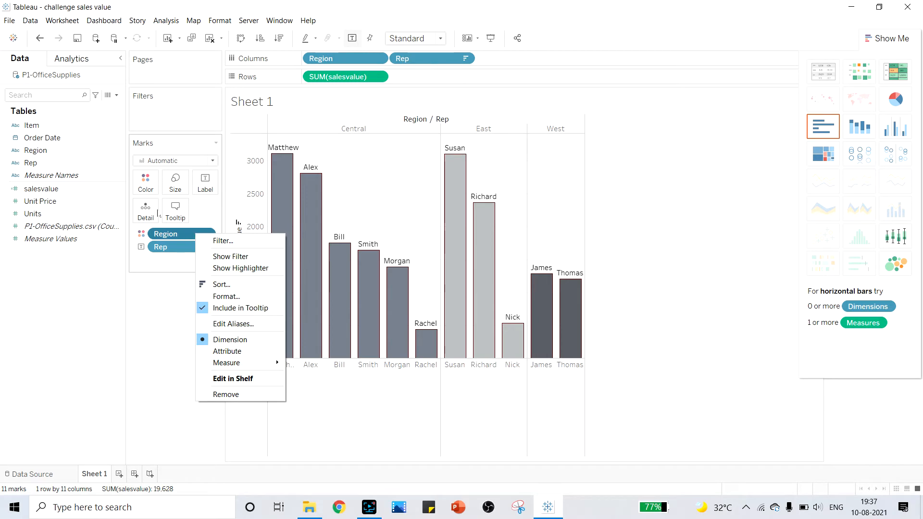
double_click(168, 234)
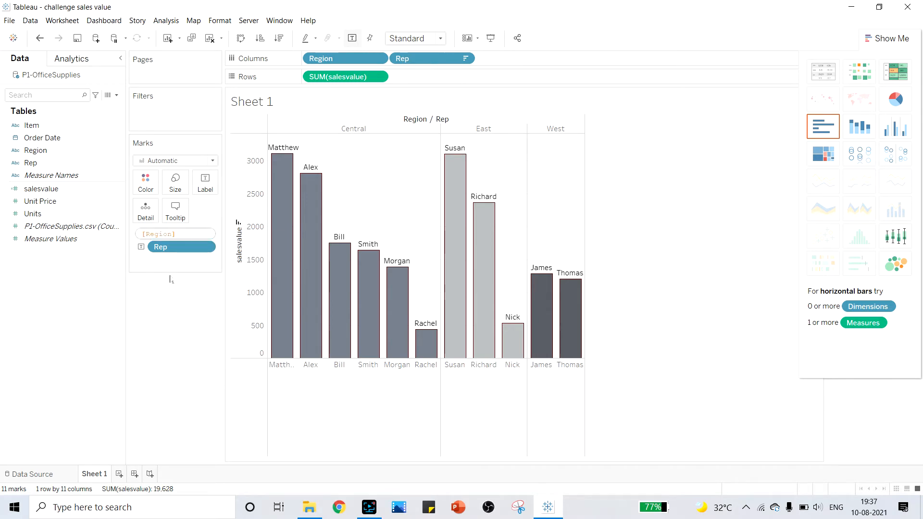
key("Return")
left_click(206, 234)
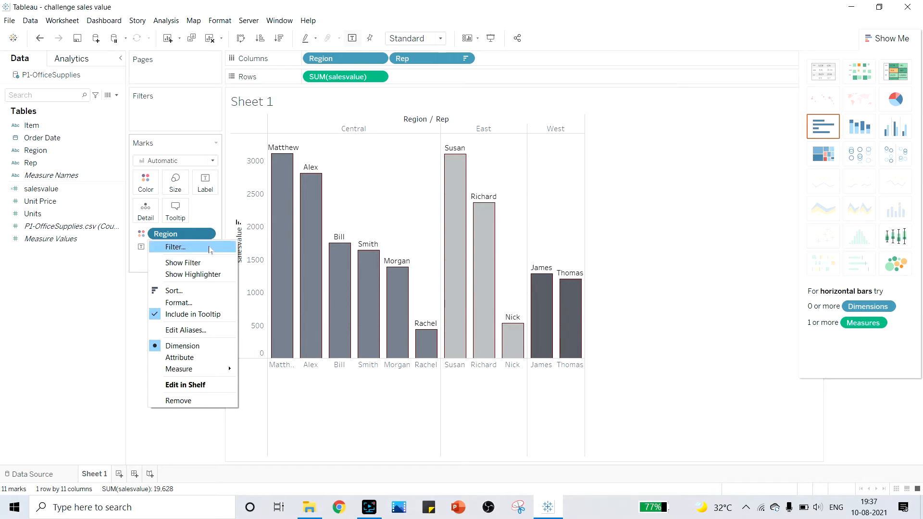
left_click(218, 303)
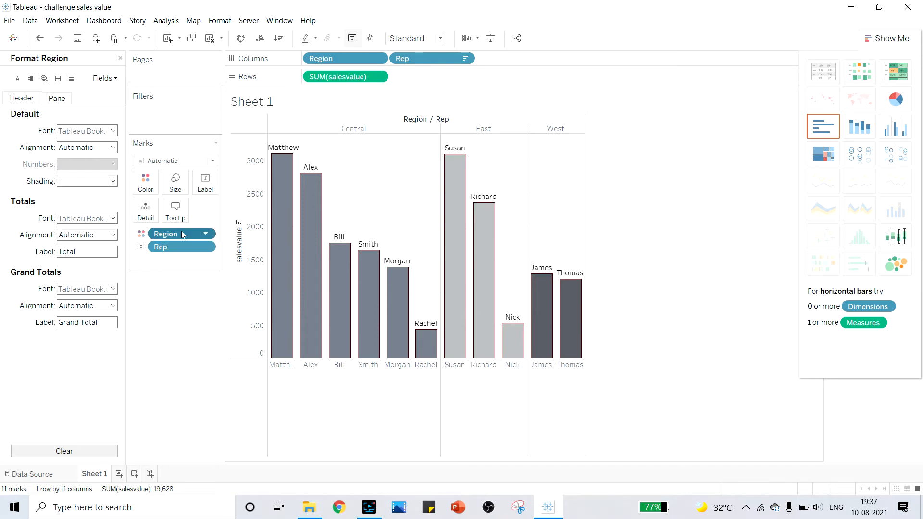
left_click_drag(184, 233, 151, 184)
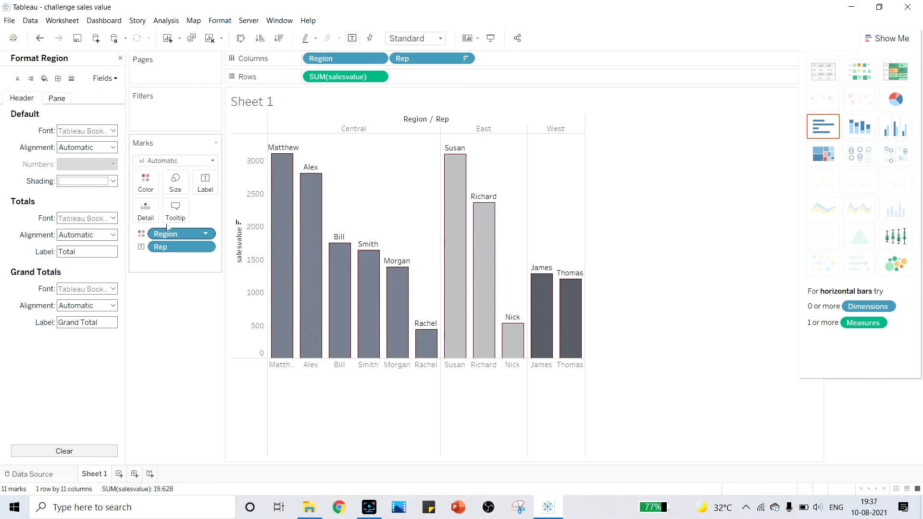
Assign the Tableau 20 colour palette to the Region colours of the bars and close the Region formatting options
left_click(152, 186)
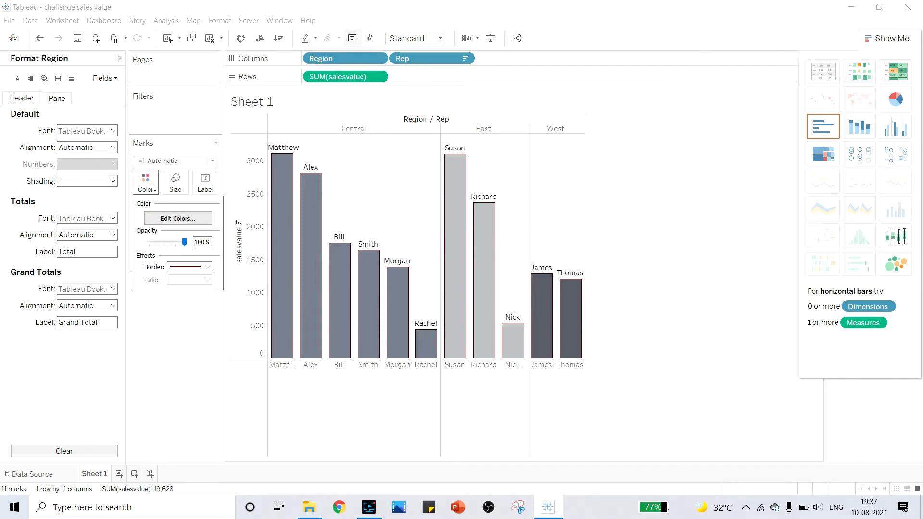
left_click(178, 219)
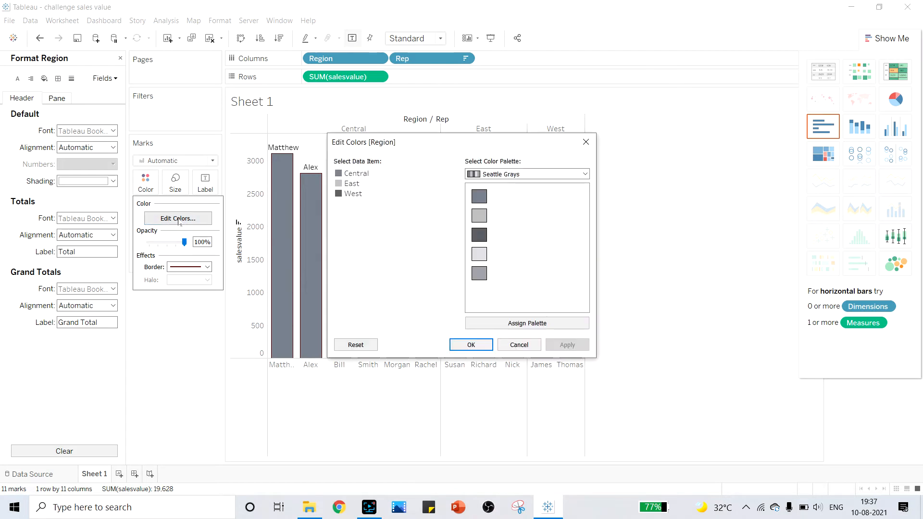
left_click(517, 174)
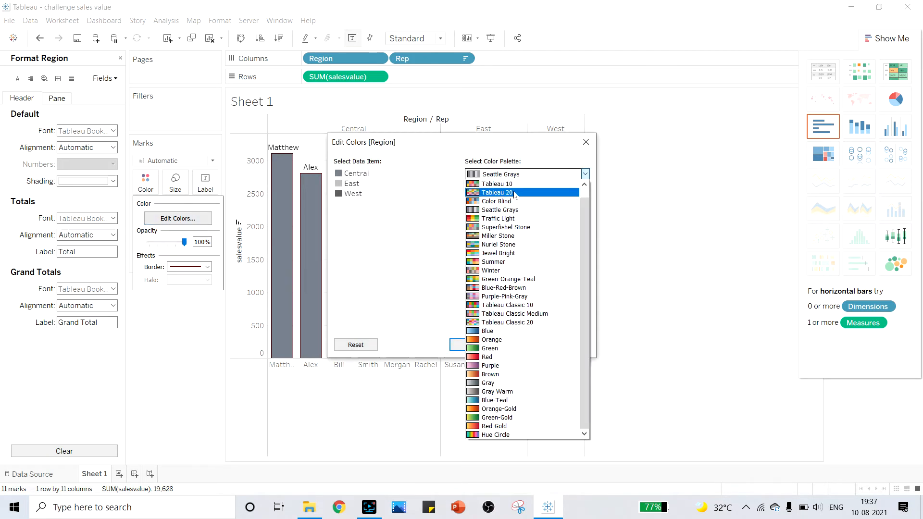
left_click(514, 192)
left_click(539, 323)
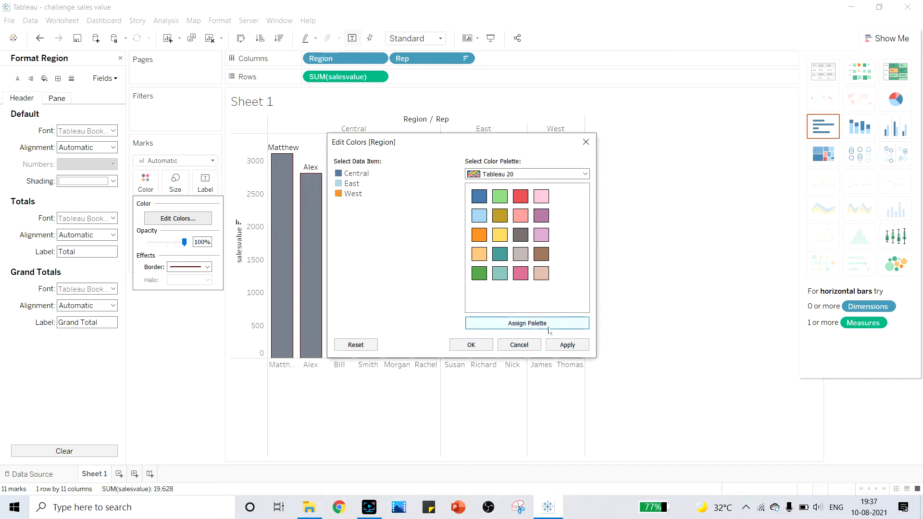
left_click(567, 345)
left_click(468, 344)
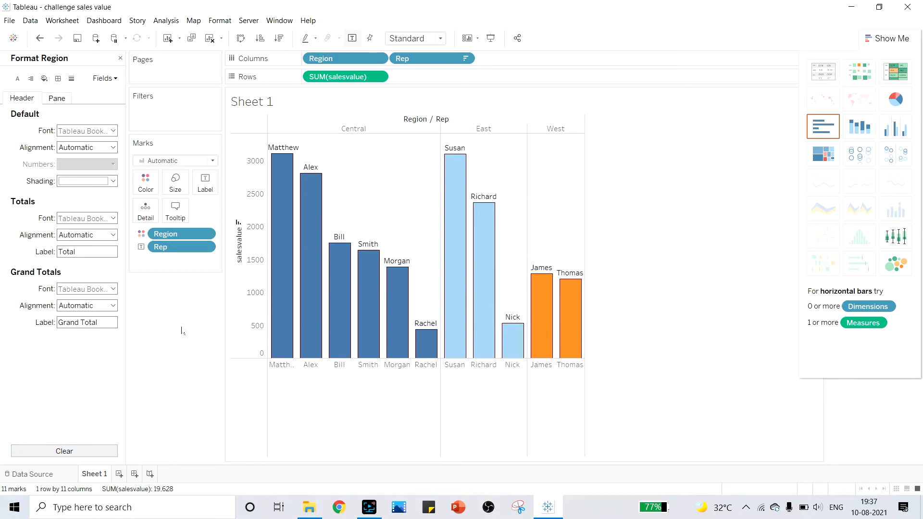
left_click(120, 58)
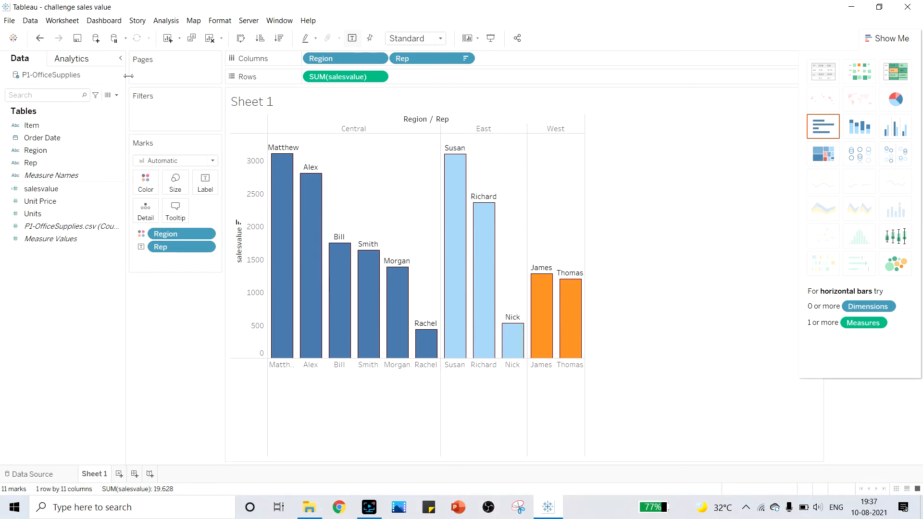
Add SUM(salesvalue) to the bar labels while keeping it in the rows
mouse_move(343, 288)
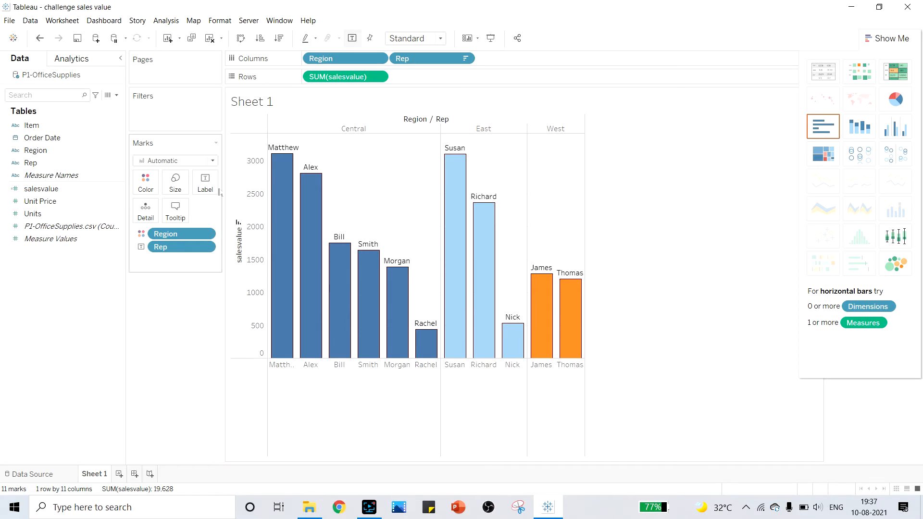
mouse_move(281, 156)
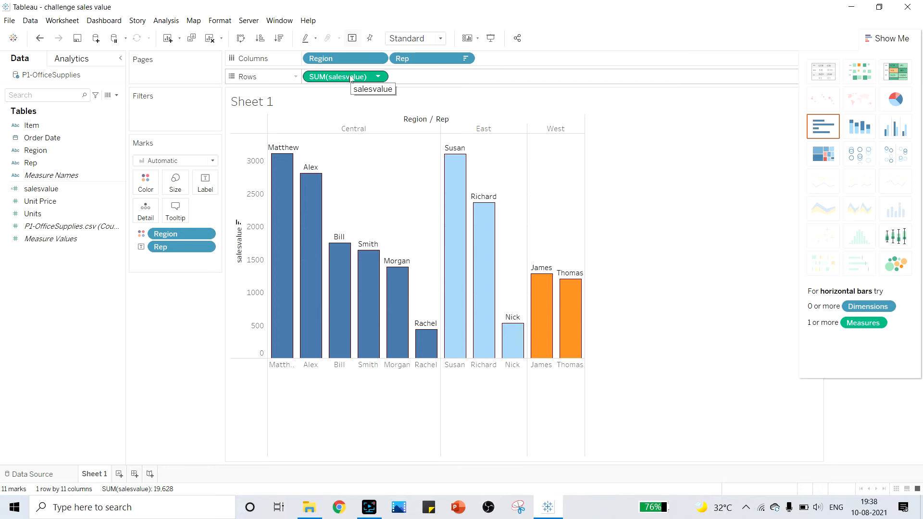
left_click_drag(350, 78, 209, 185)
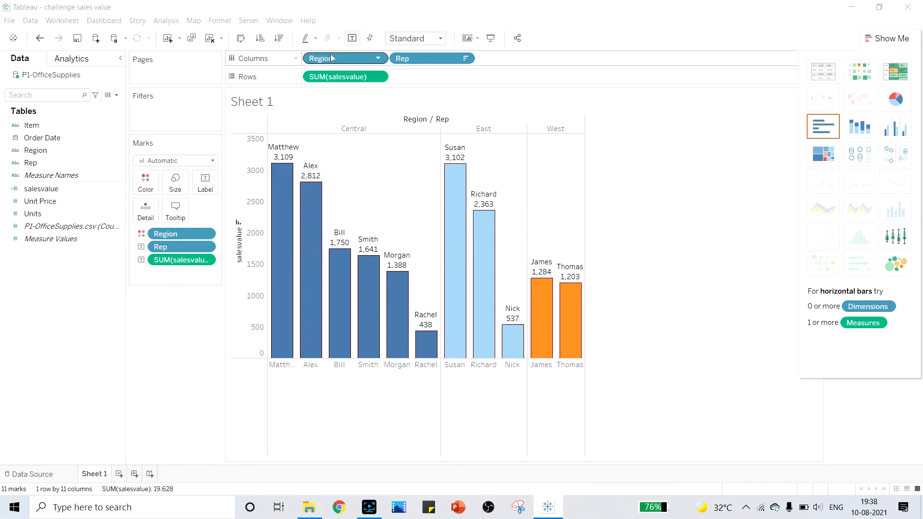
Try Region as an additional bar label and take it off the labels again
left_click_drag(331, 58, 205, 190)
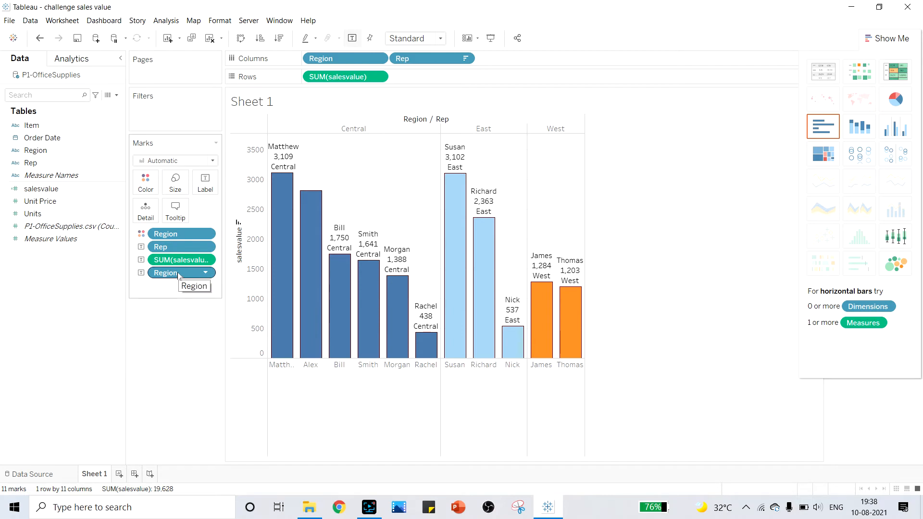
left_click_drag(178, 274, 338, 61)
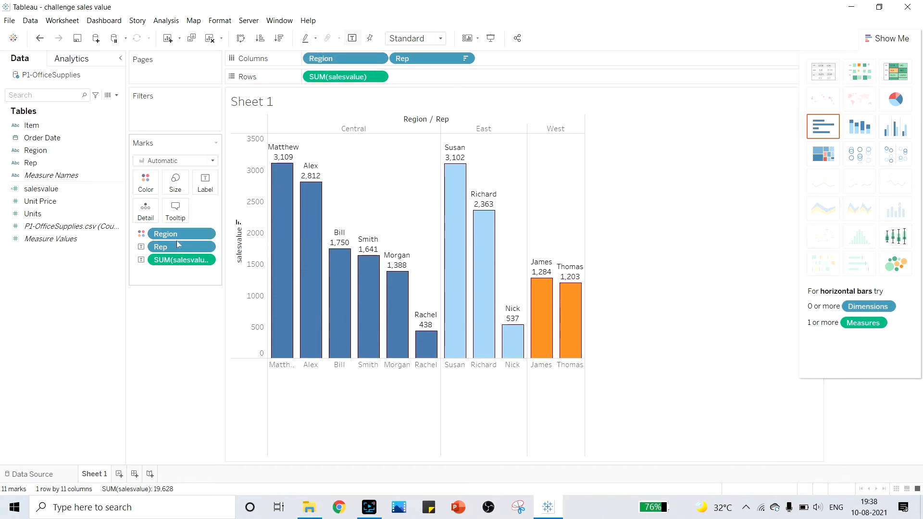
Remove Rep from the bar labels, leaving Region and Rep in the columns
left_click_drag(178, 246, 339, 56)
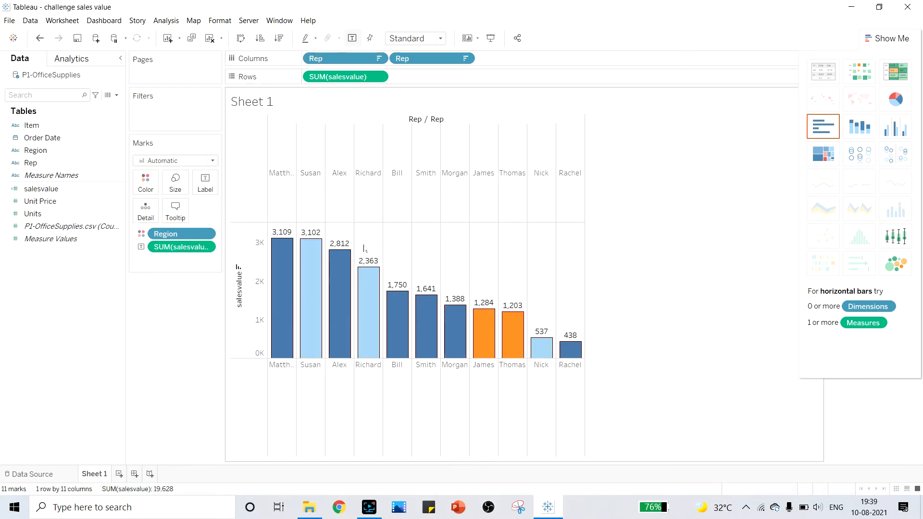
key("ctrl+z")
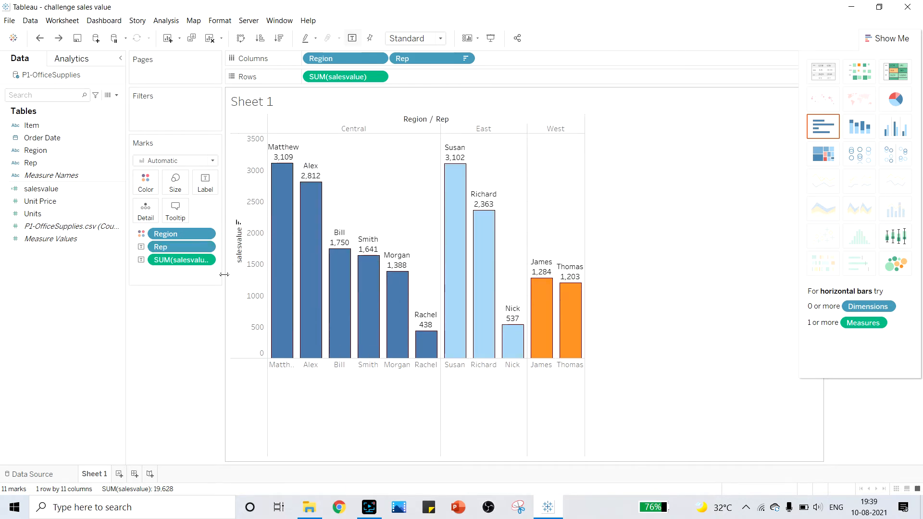
left_click_drag(177, 247, 106, 304)
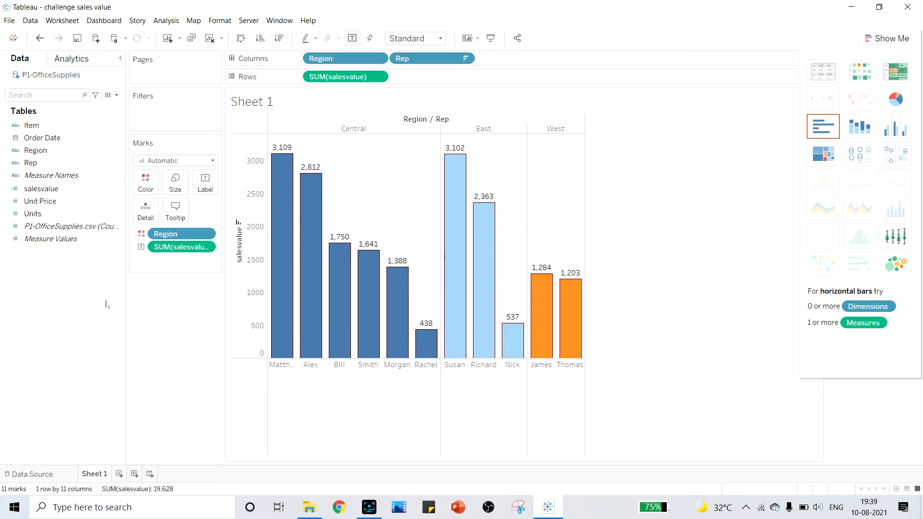
left_click(284, 165)
right_click(285, 165)
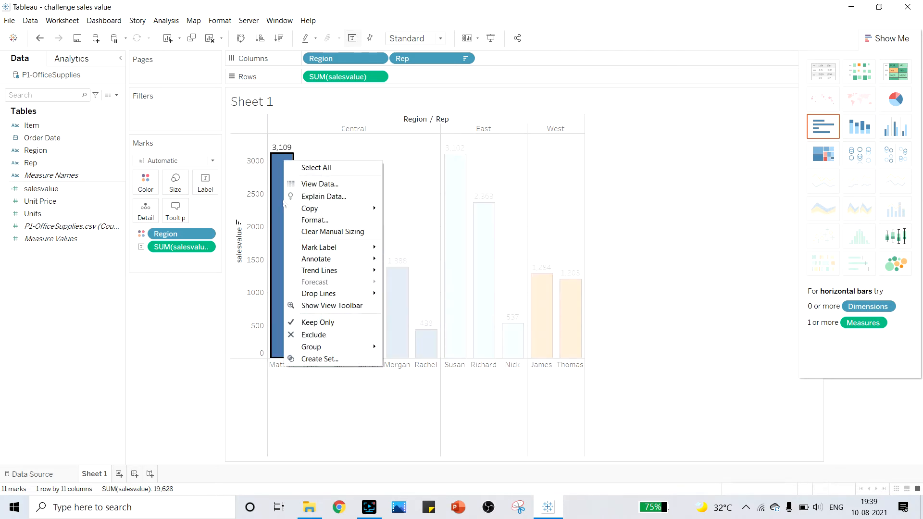
left_click(171, 348)
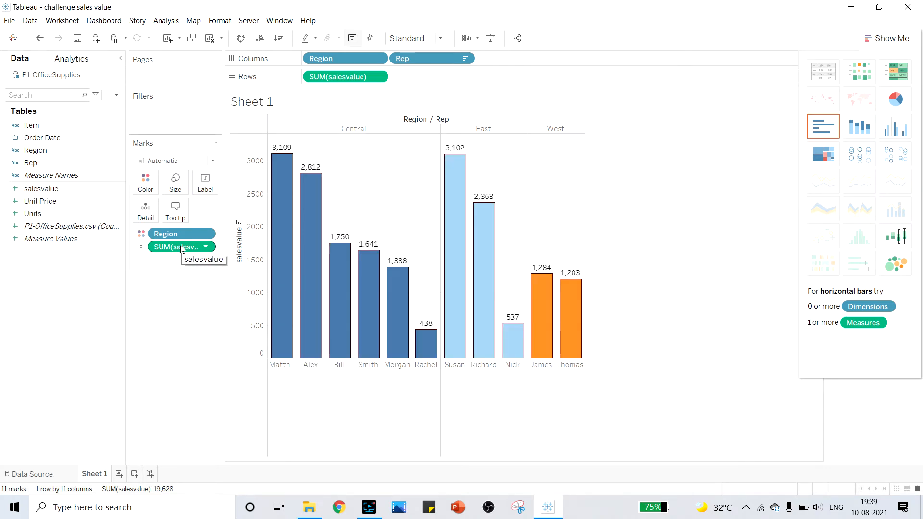
mouse_move(315, 187)
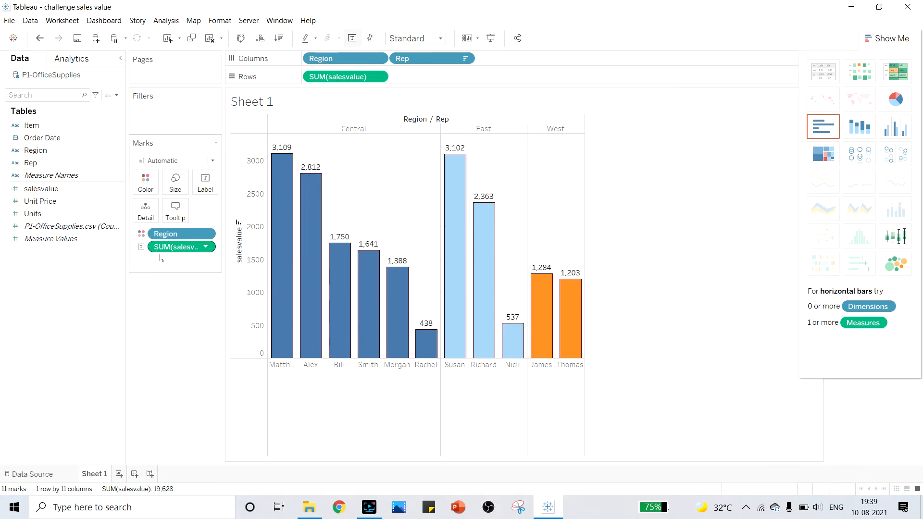
Open the formatting settings of the SUM(salesvalue) label and review its axis and pane options
right_click(193, 248)
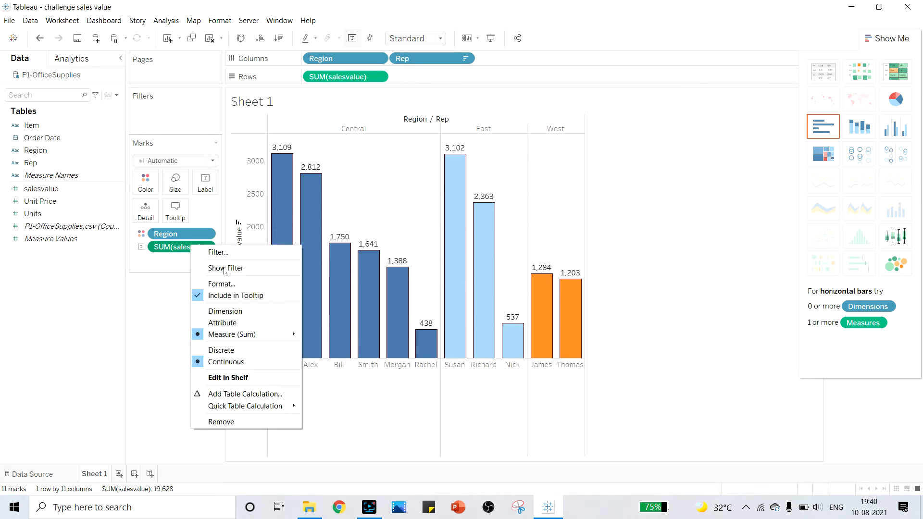
left_click(221, 283)
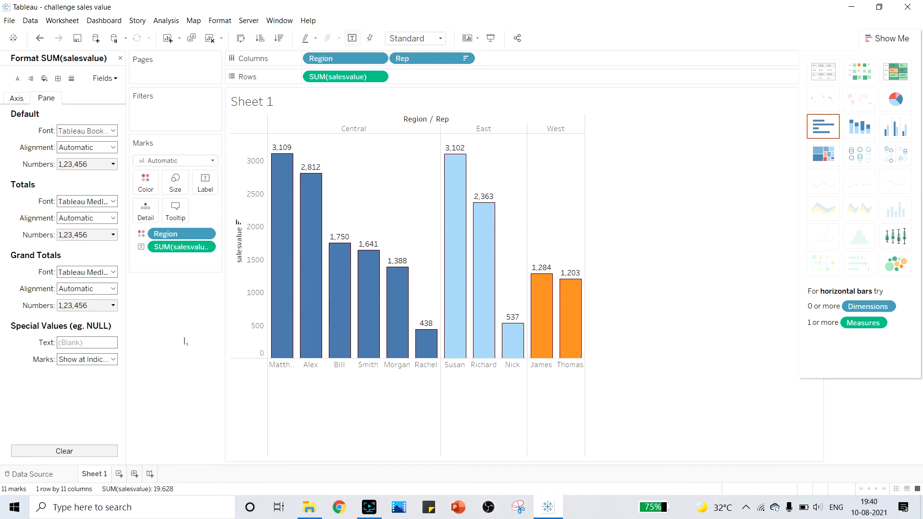
left_click(221, 22)
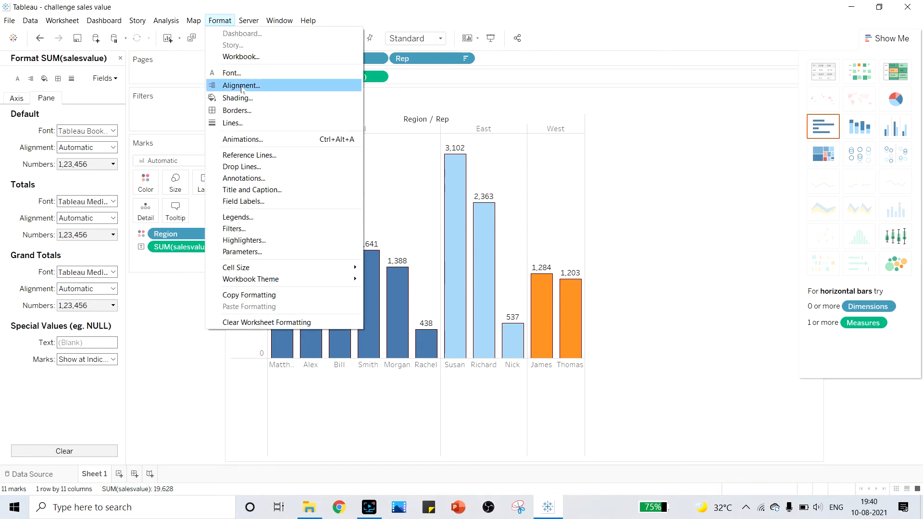
left_click(176, 297)
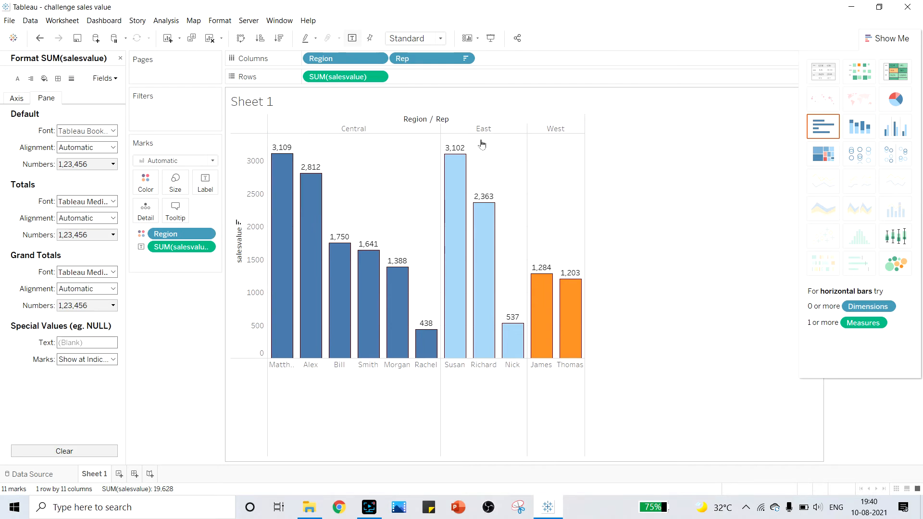
mouse_move(496, 344)
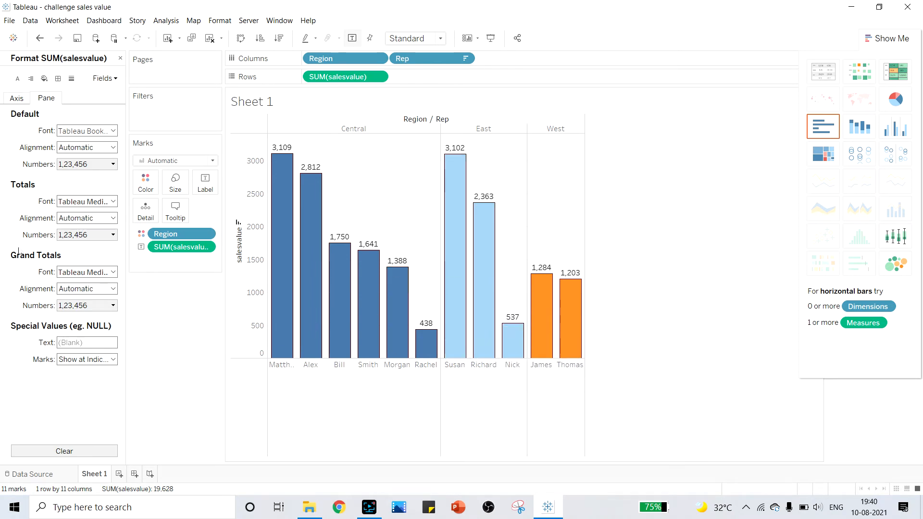
left_click(16, 99)
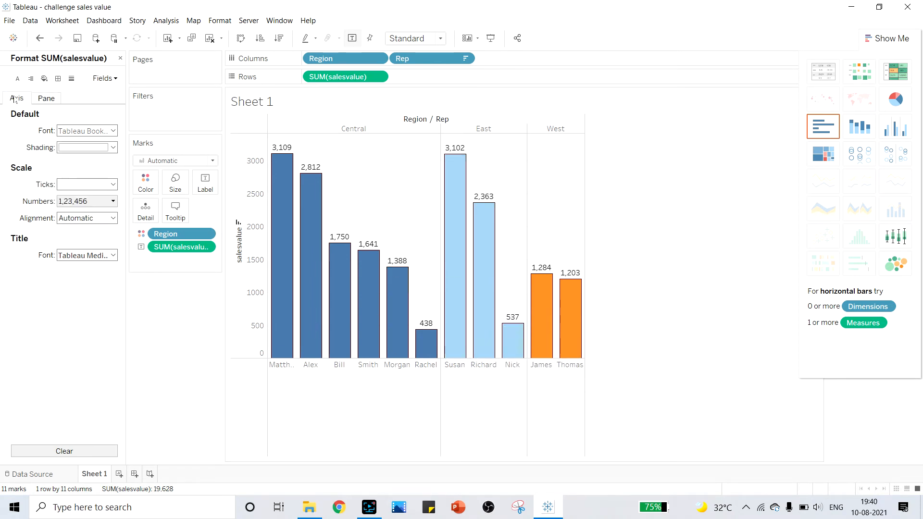
left_click(46, 98)
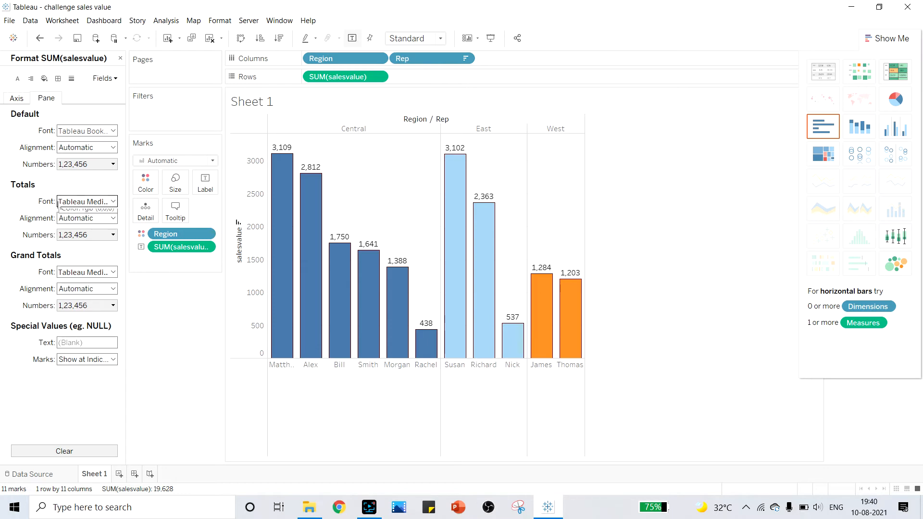
mouse_move(272, 153)
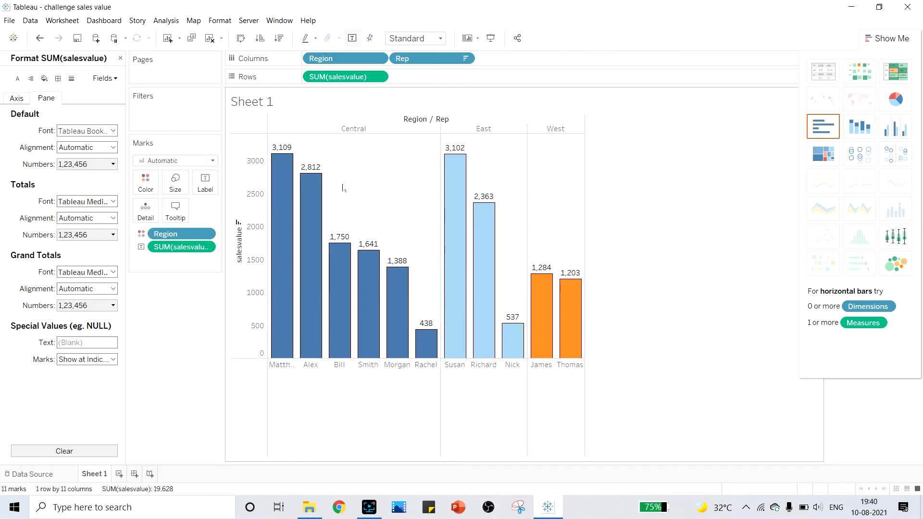
mouse_move(340, 244)
Format the default numbers of the sales value labels as Currency (Standard) with the English (India) locale
left_click(101, 166)
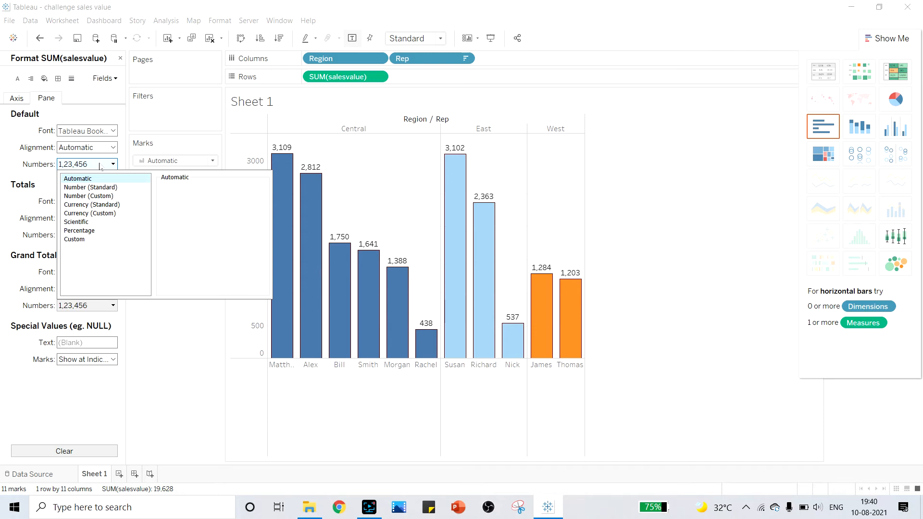
left_click(104, 207)
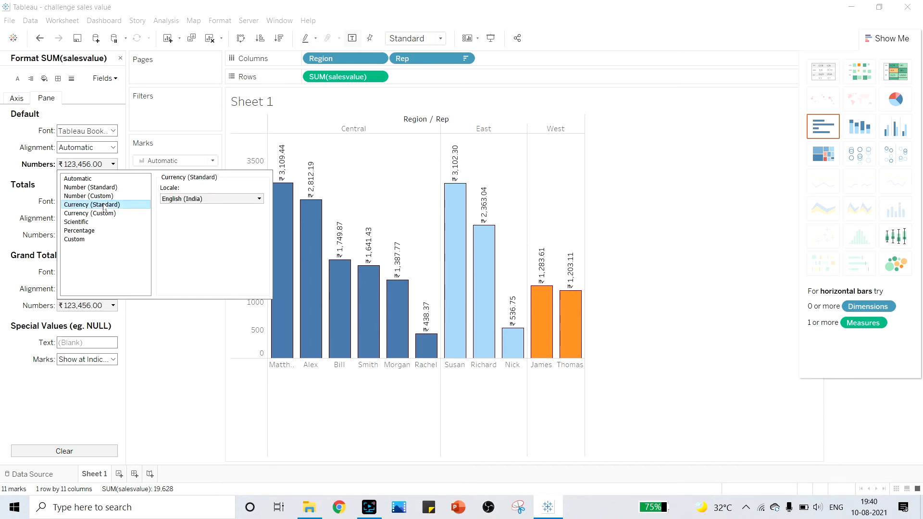
left_click(106, 214)
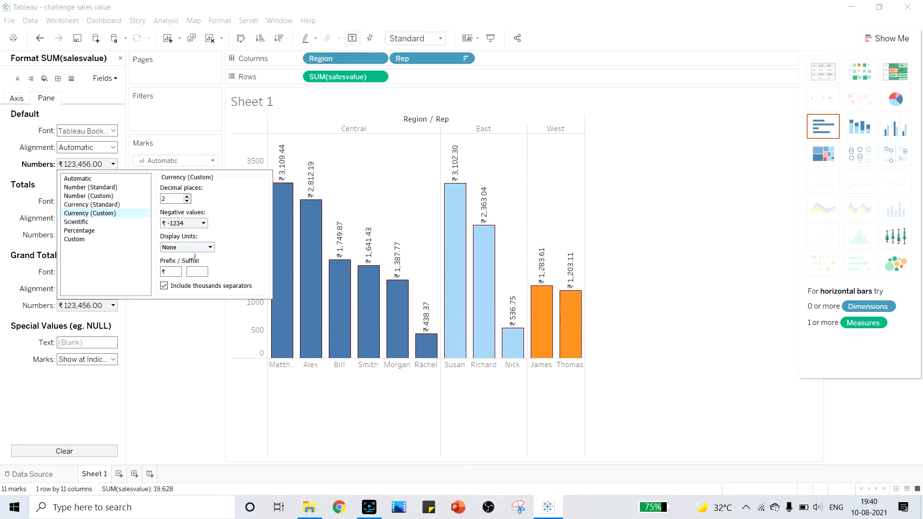
left_click(116, 196)
left_click(120, 204)
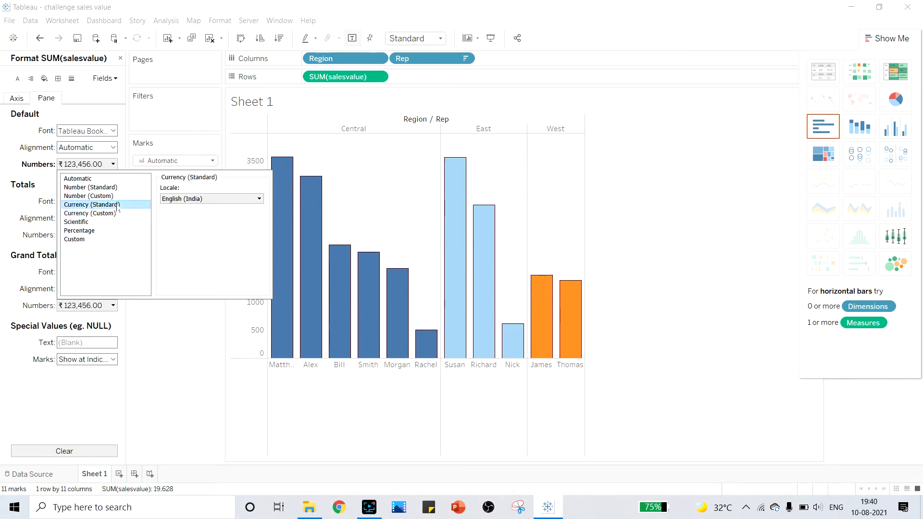
left_click(202, 199)
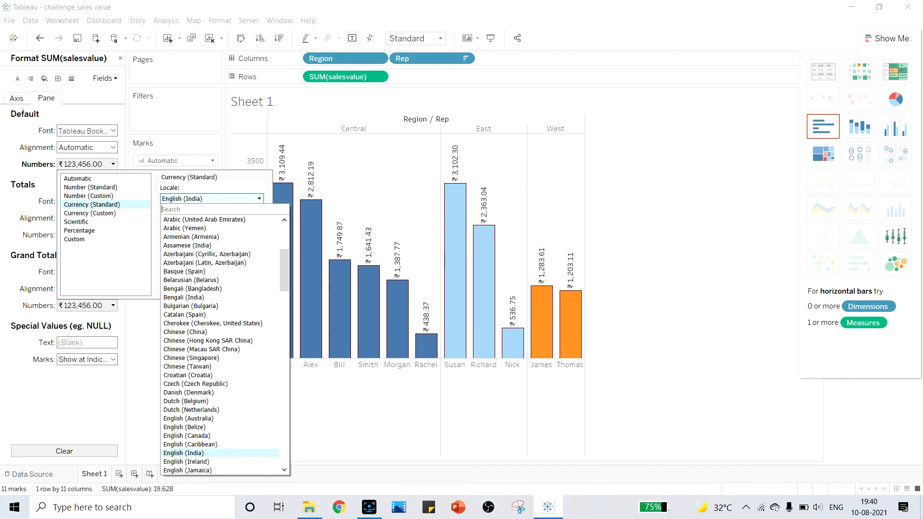
left_click(135, 341)
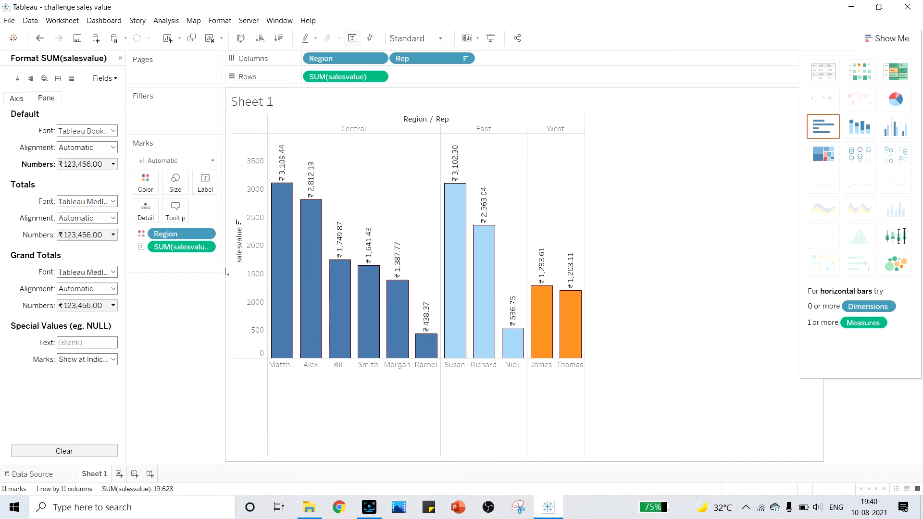
Try both rotated text directions for the sales value labels and set the direction to Normal
left_click(113, 147)
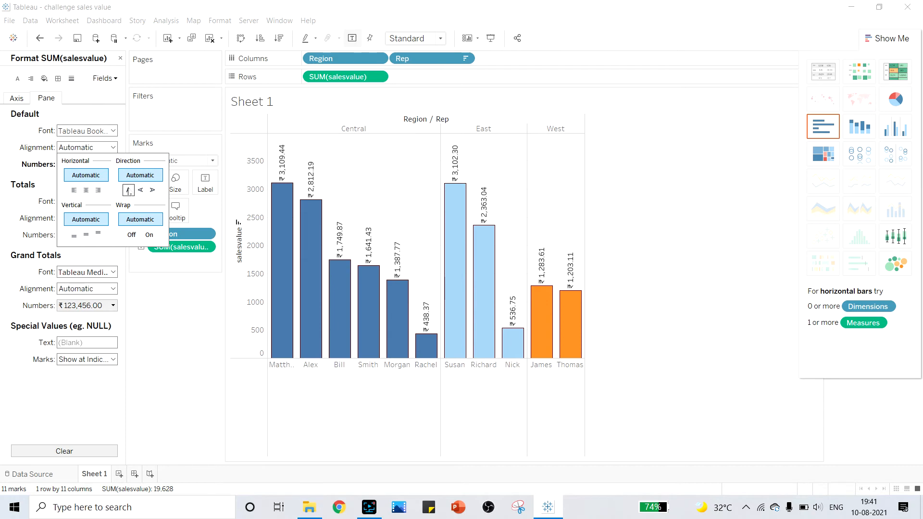
left_click(129, 190)
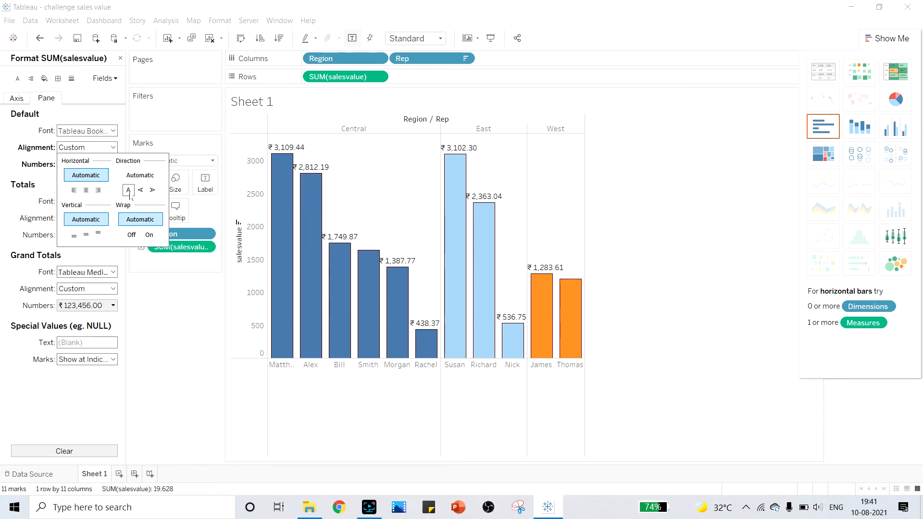
left_click(152, 190)
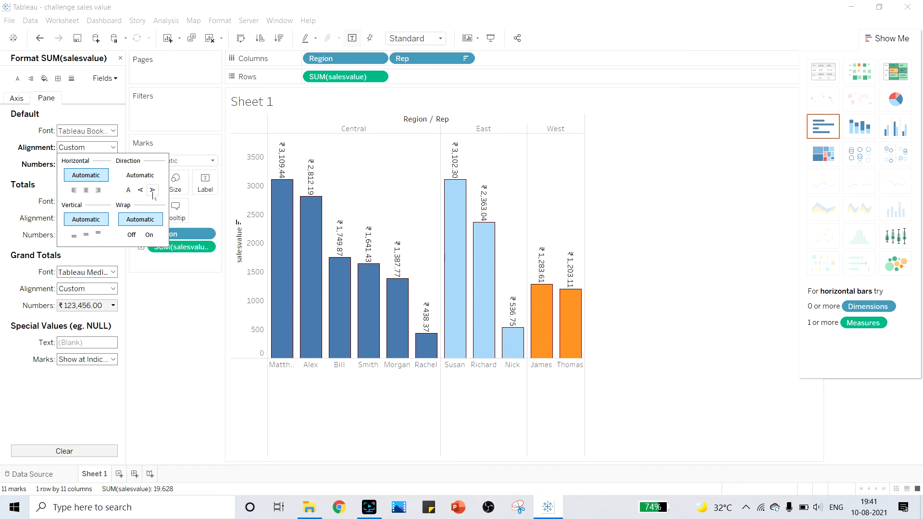
left_click(141, 191)
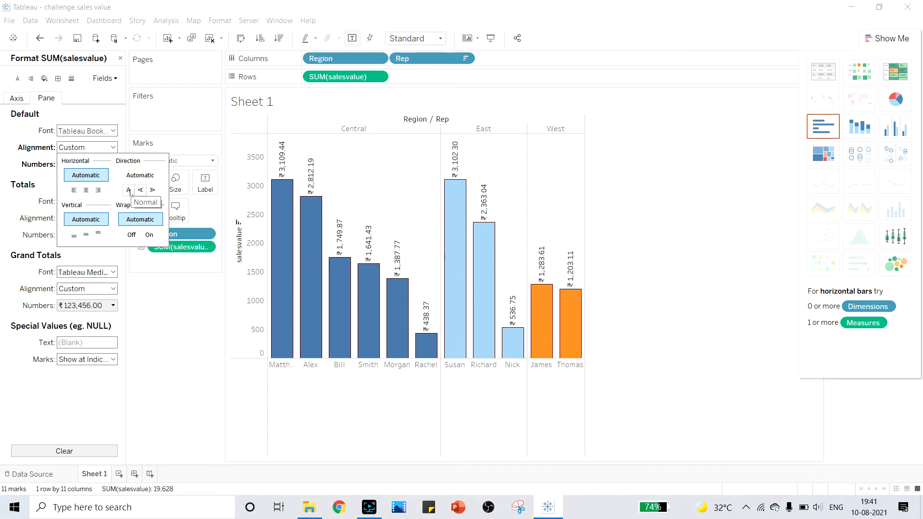
left_click(129, 191)
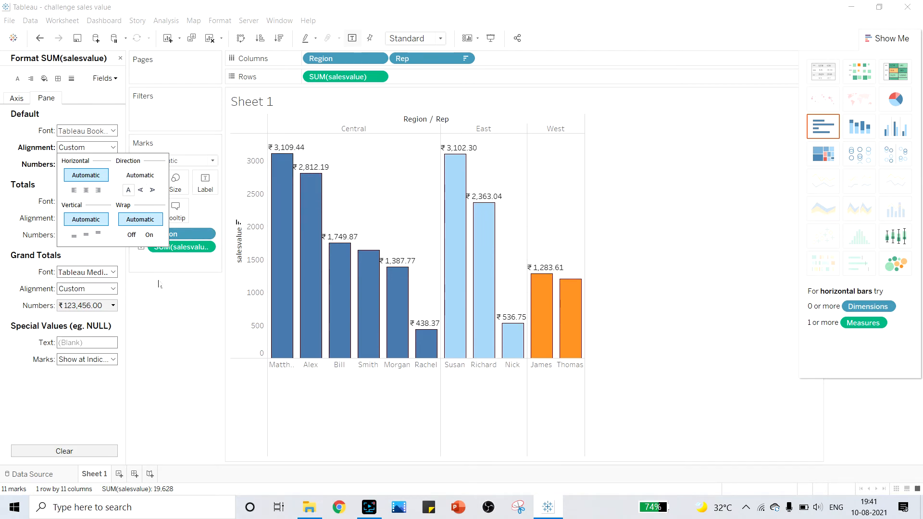
left_click(169, 298)
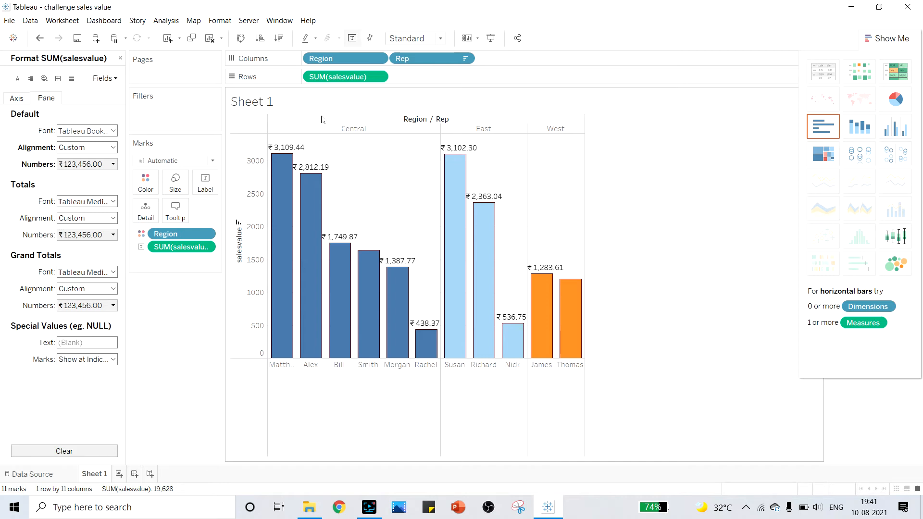
mouse_move(290, 166)
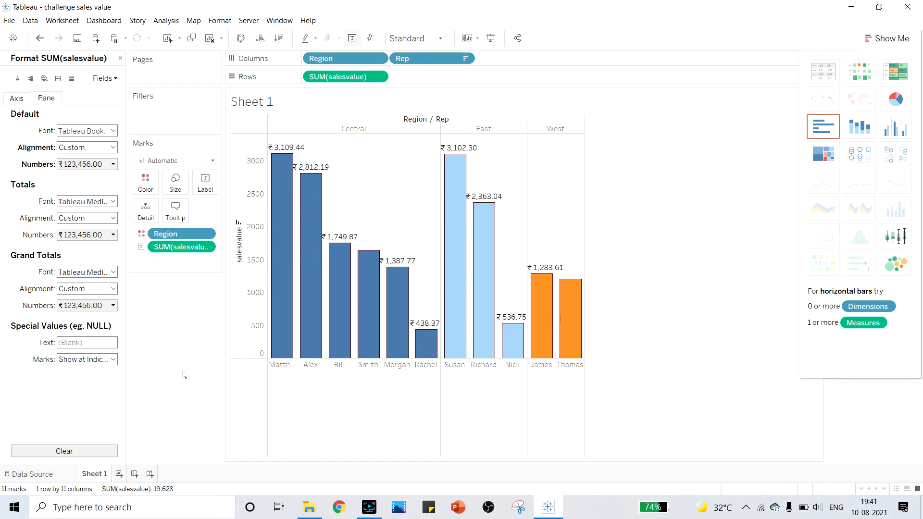
left_click(108, 235)
left_click(107, 237)
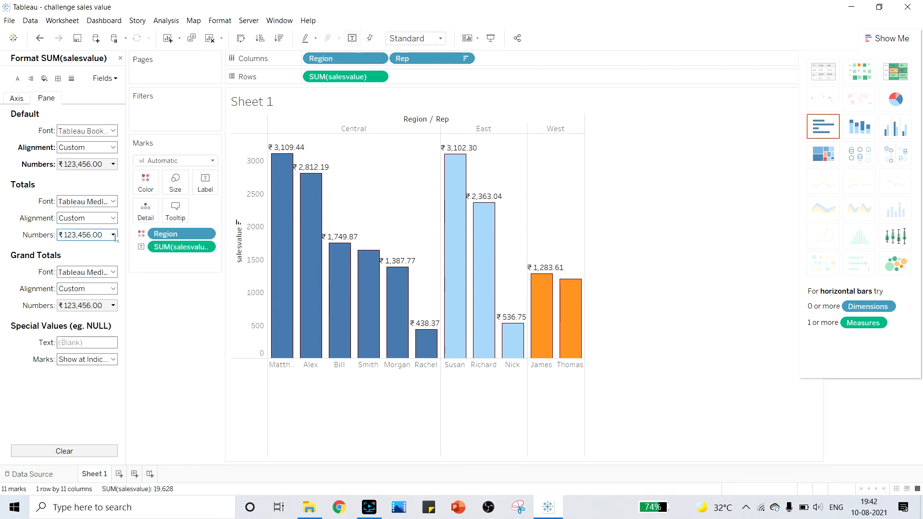
left_click(116, 238)
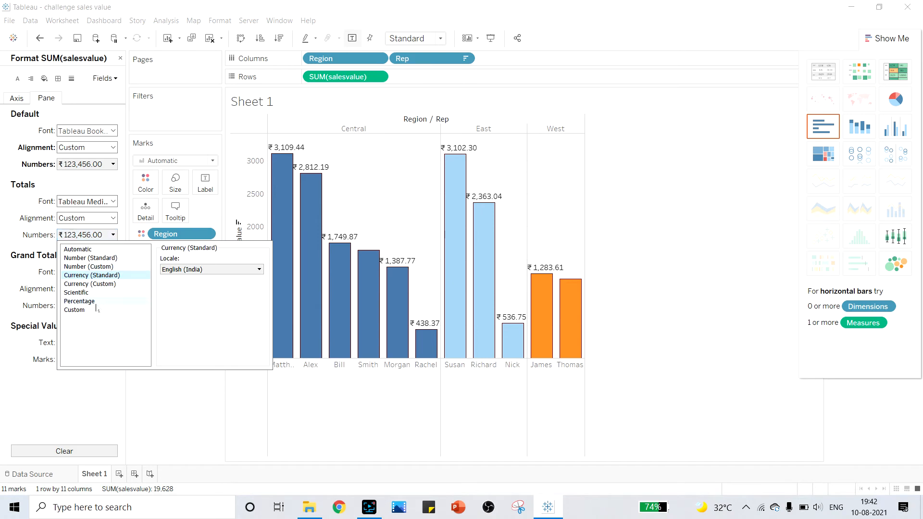
Try Currency (Custom) with Thousands (K) display units on the sales value labels and undo it
left_click(109, 165)
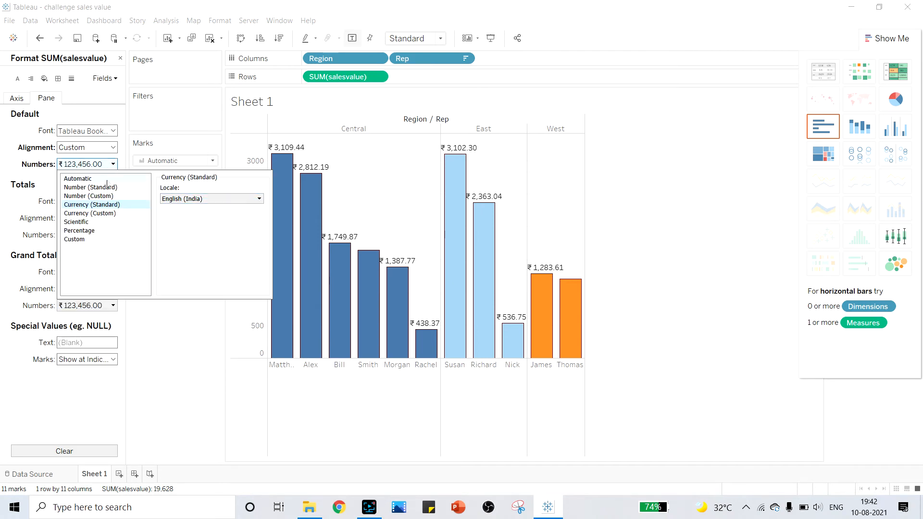
left_click(107, 215)
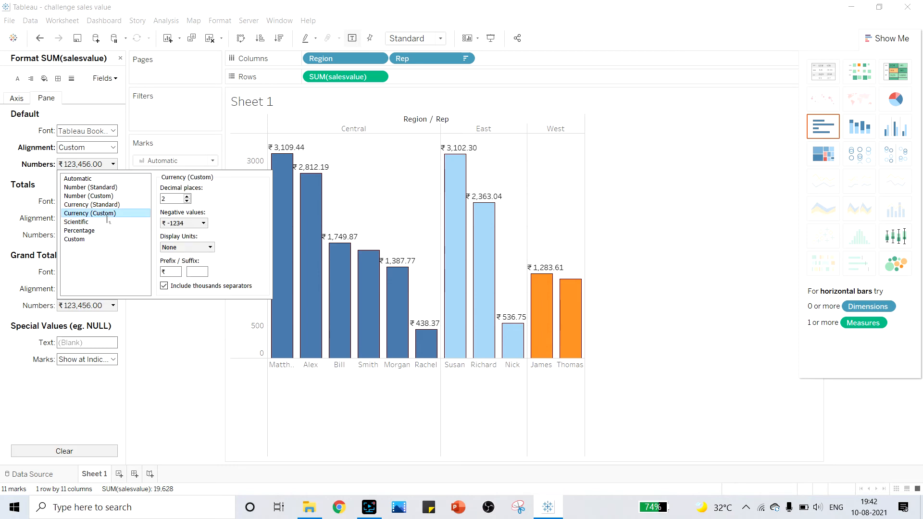
left_click(185, 248)
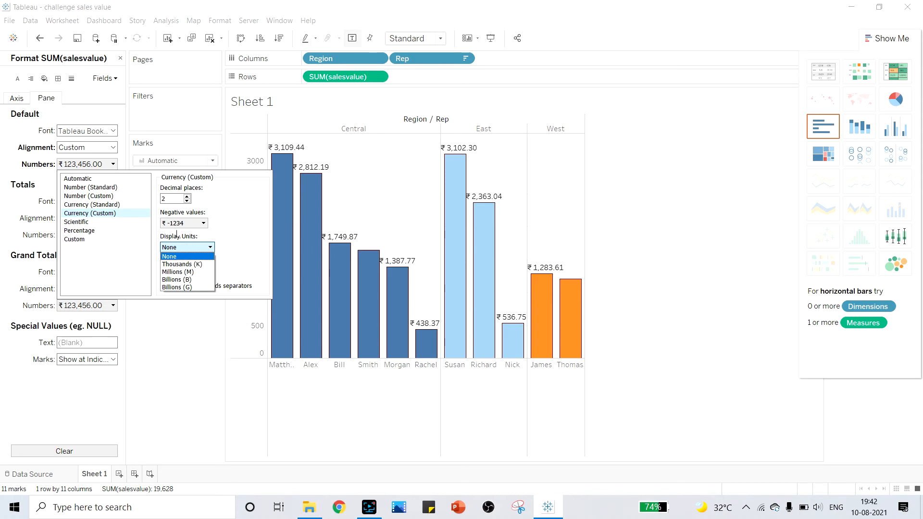
left_click(201, 266)
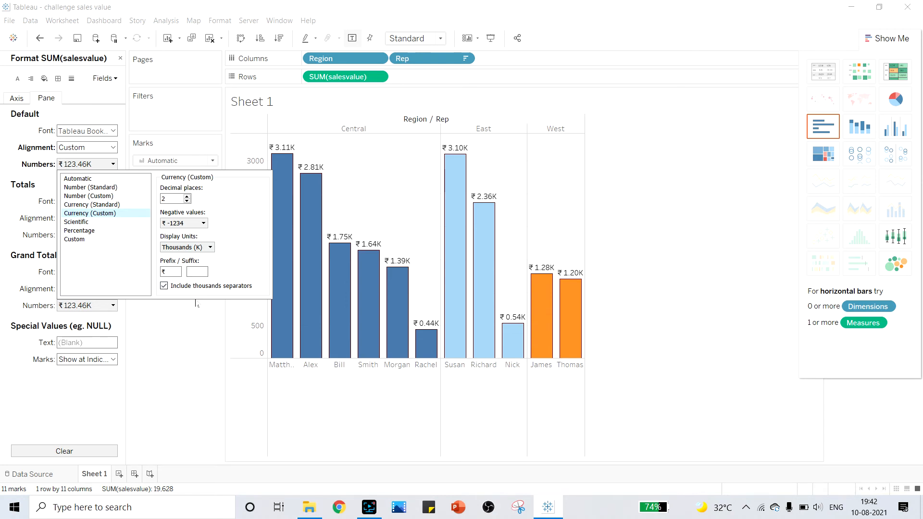
left_click(161, 358)
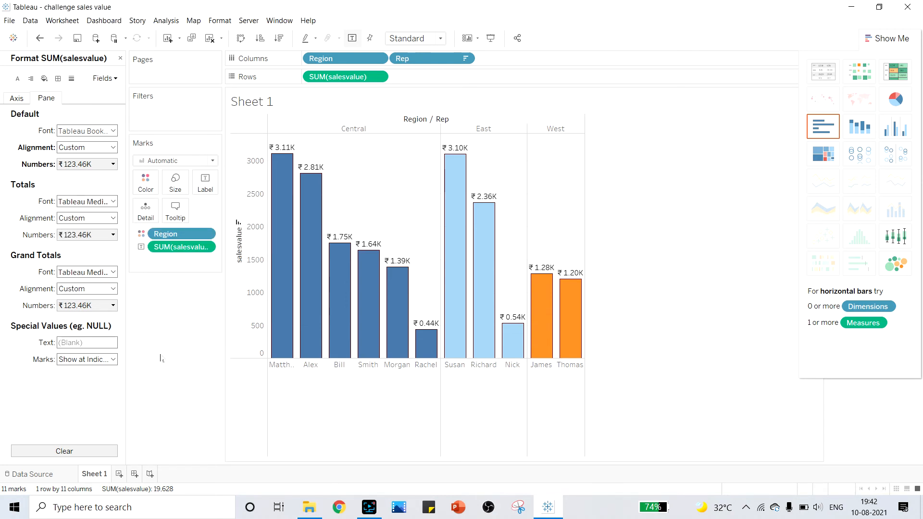
key("ctrl+z")
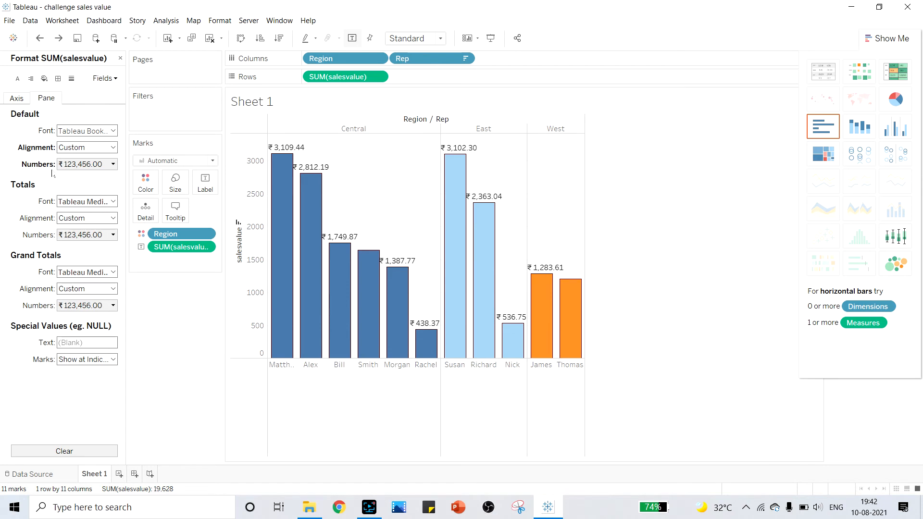
Format the default numbers of the sales value labels as Currency (Custom) with Thousands (K) display units
left_click(102, 167)
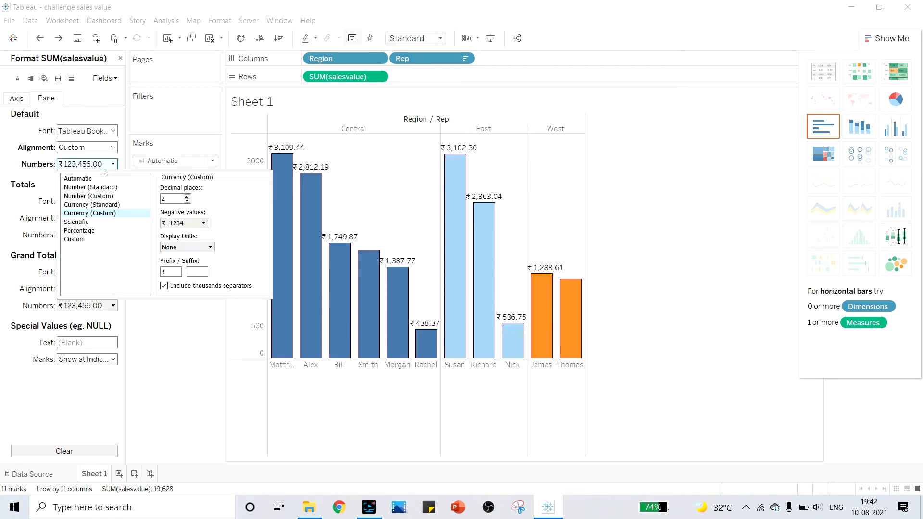
left_click(114, 205)
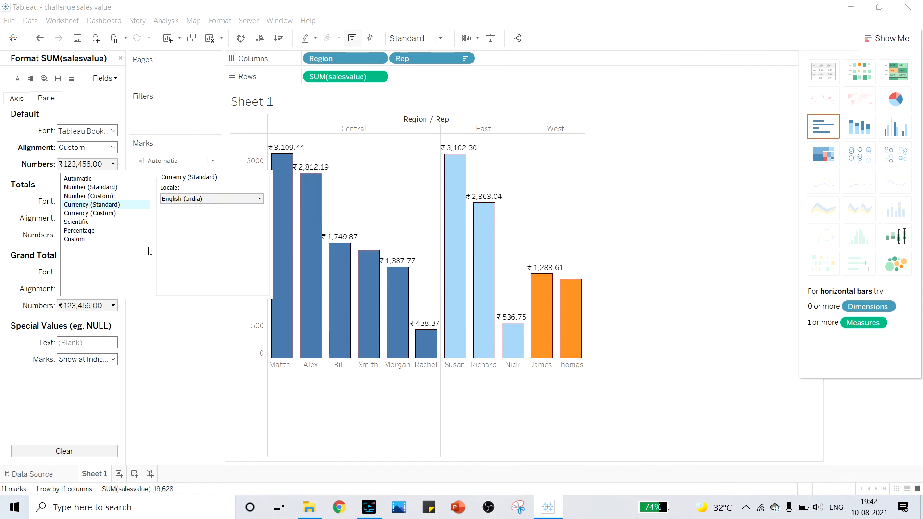
left_click(110, 221)
left_click(110, 214)
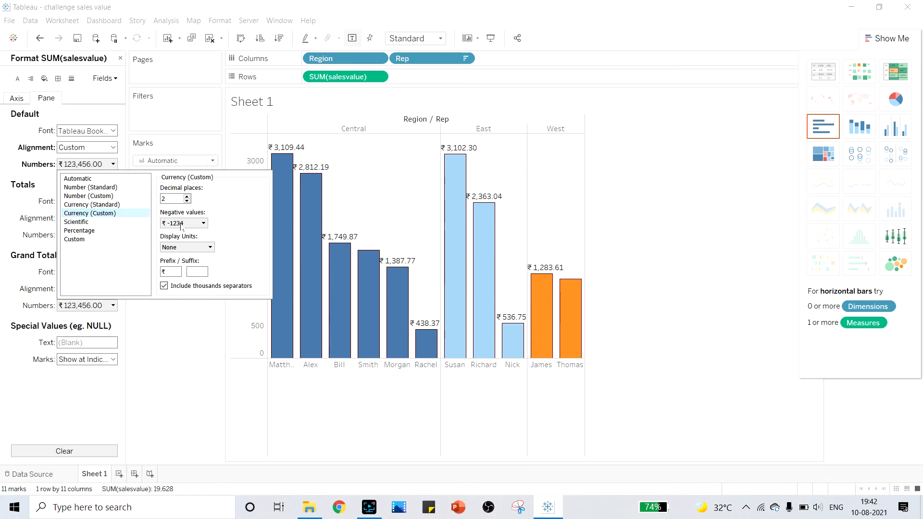
left_click(206, 247)
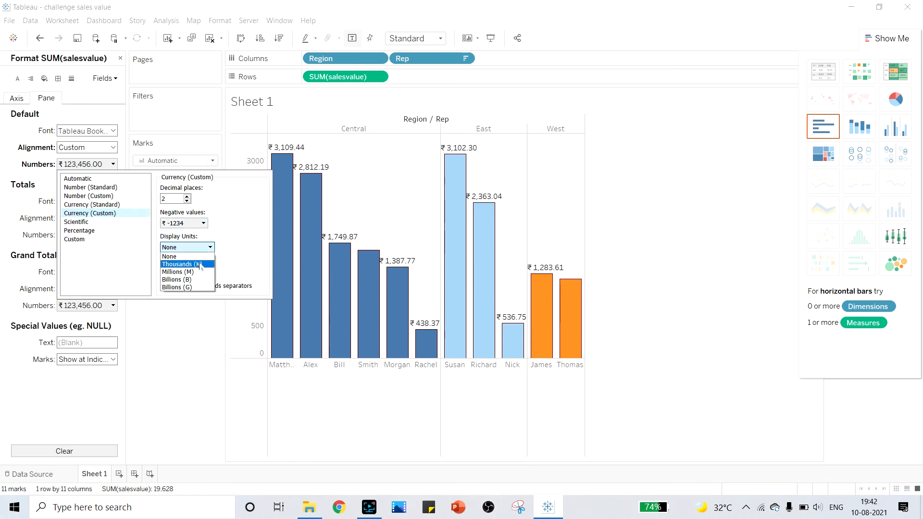
left_click(201, 265)
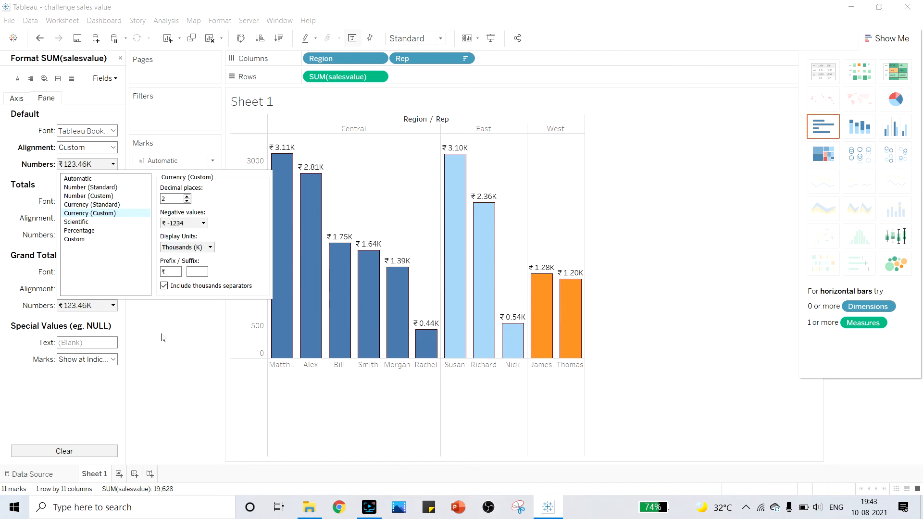
Try Millions (M) display units on the sales value labels and set the units back to Thousands (K)
left_click(192, 247)
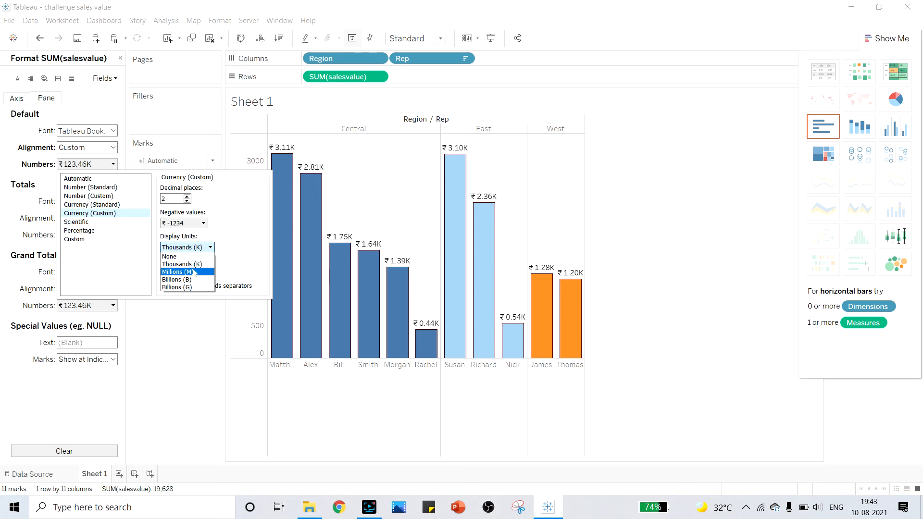
left_click(194, 272)
left_click(192, 247)
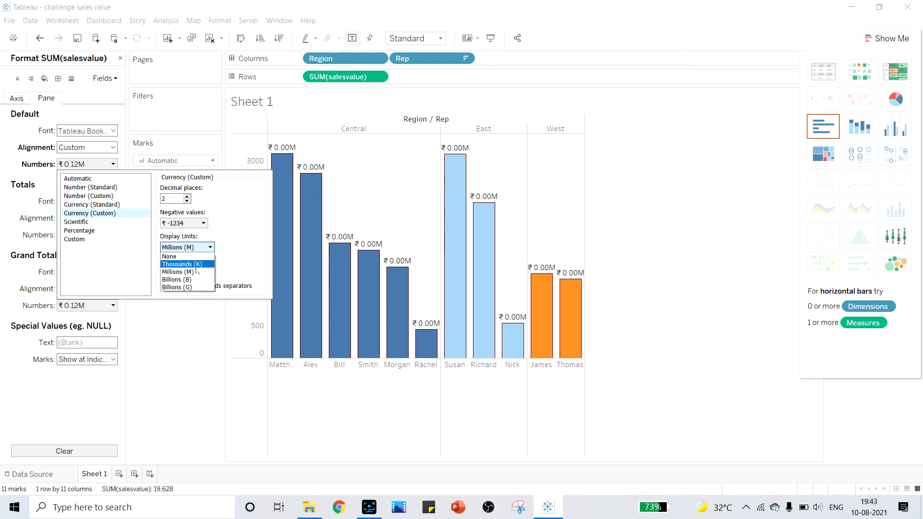
left_click(192, 264)
left_click(191, 330)
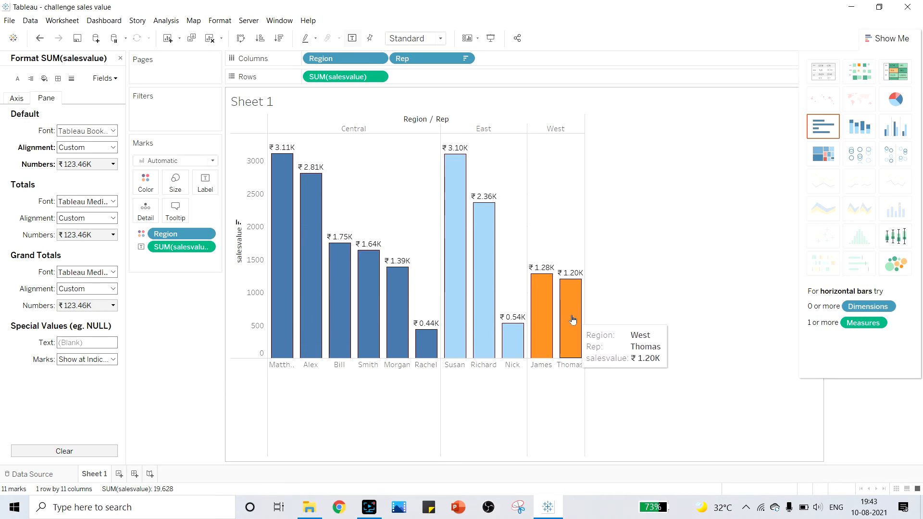
right_click(572, 319)
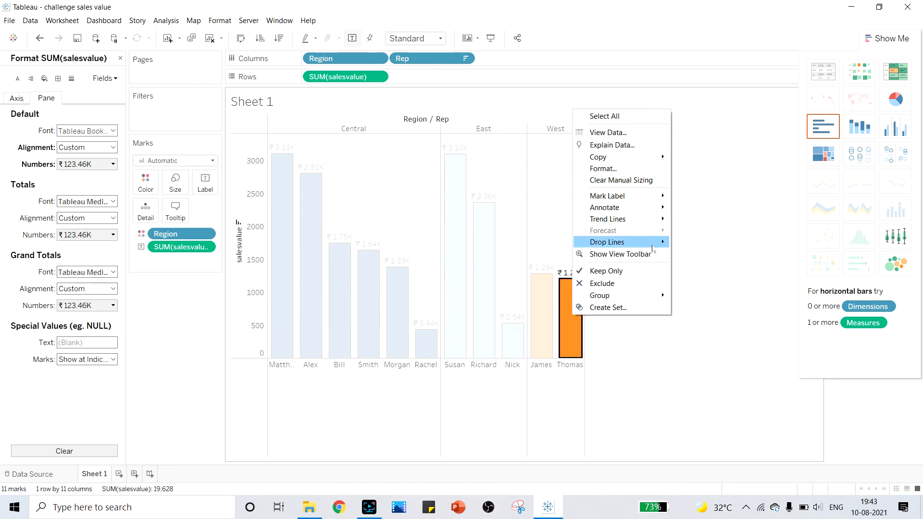
mouse_move(639, 158)
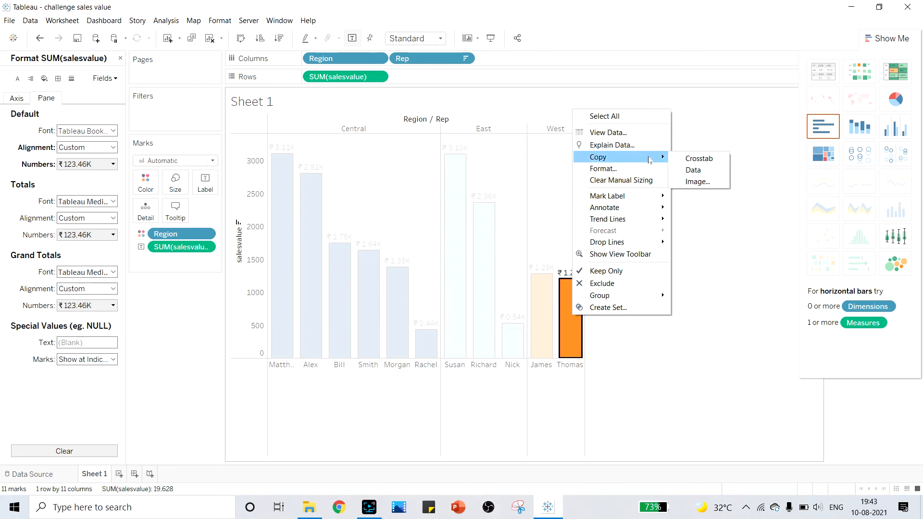
mouse_move(661, 212)
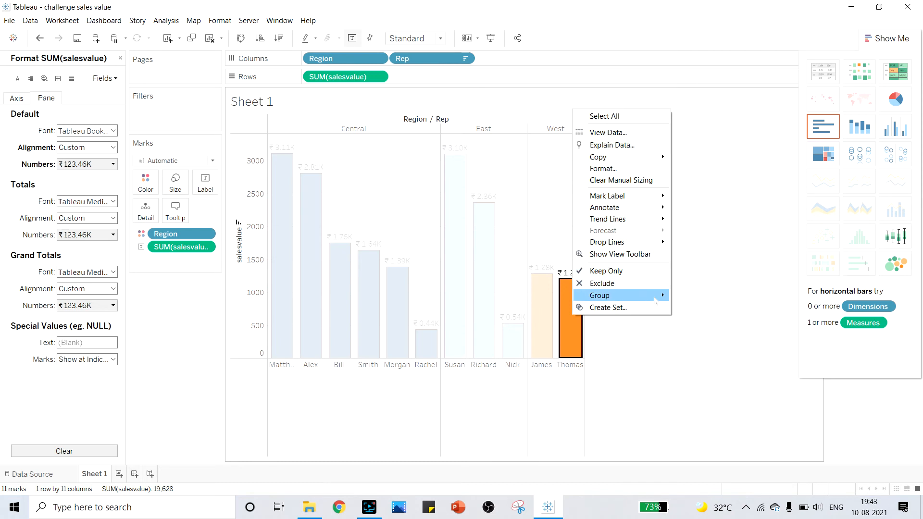
mouse_move(655, 300)
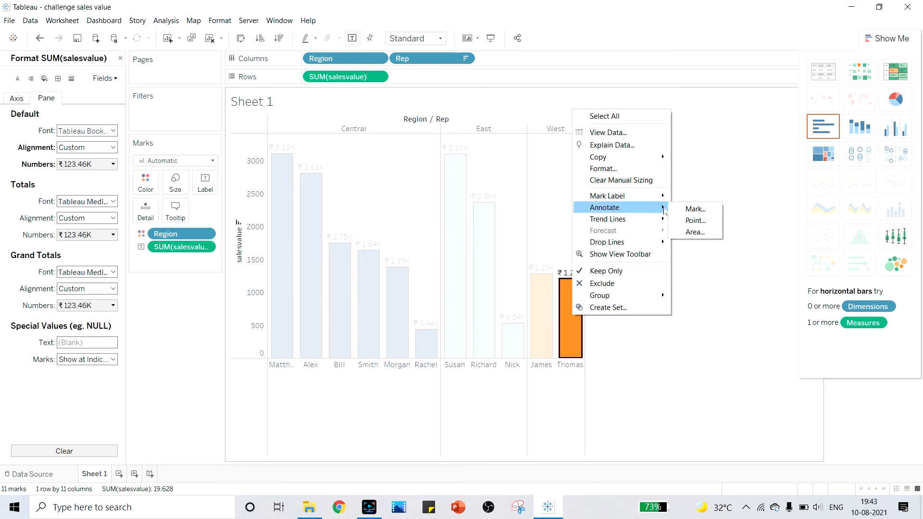
left_click(181, 399)
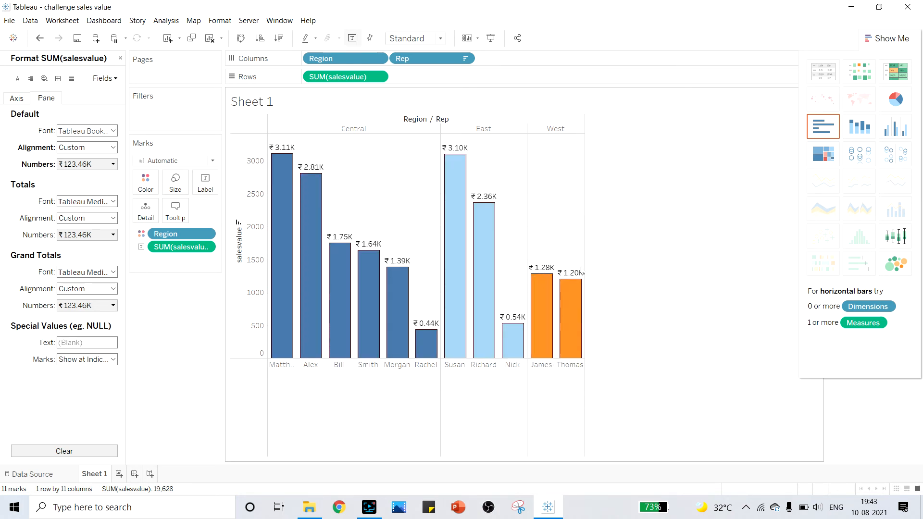
Set the mark label of the second bar in the West region to Never Show
left_click(566, 302)
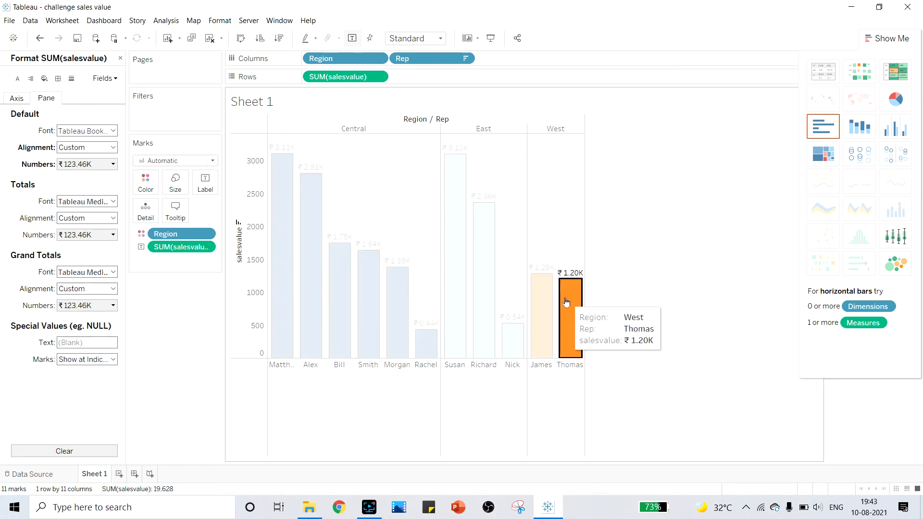
right_click(566, 301)
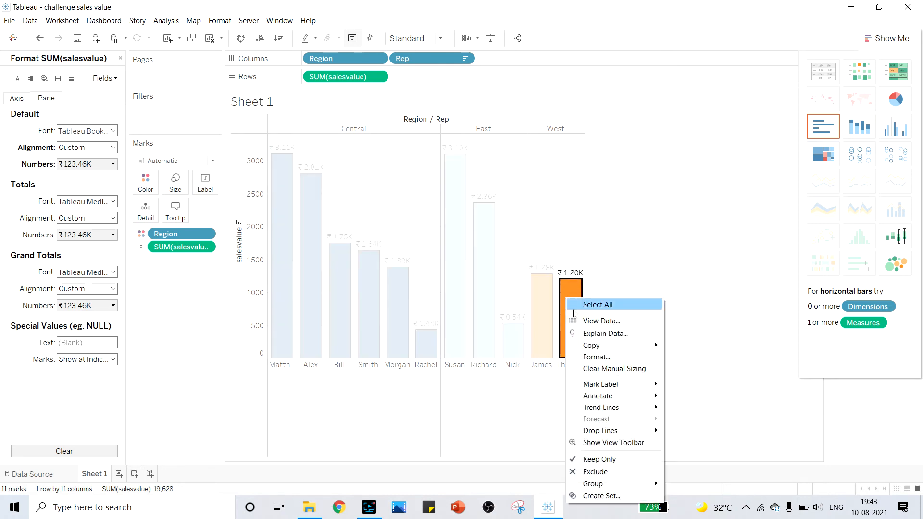
mouse_move(647, 387)
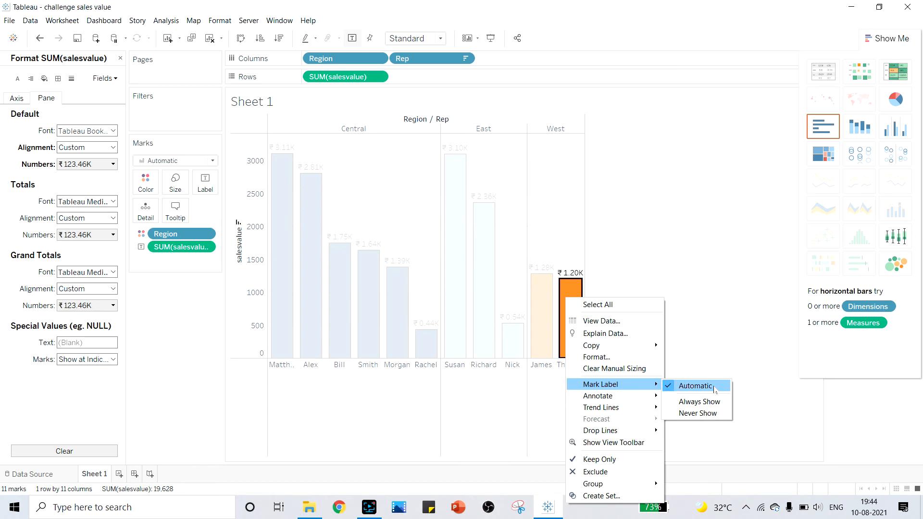
left_click(718, 416)
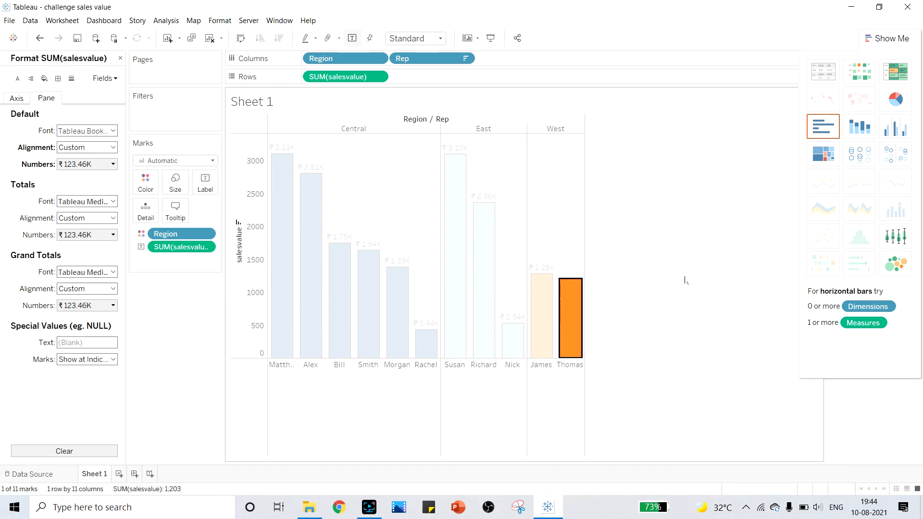
left_click(626, 315)
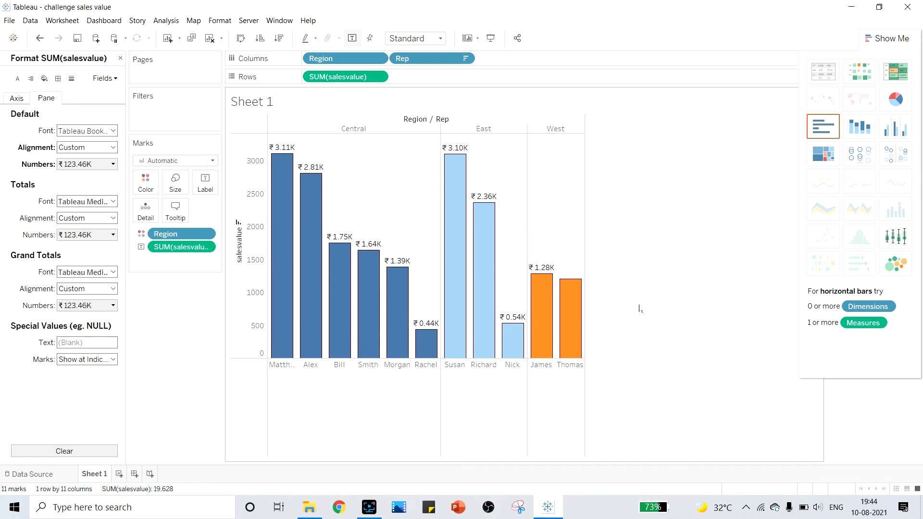
Set the mark label of the second West bar to Always Show
right_click(571, 304)
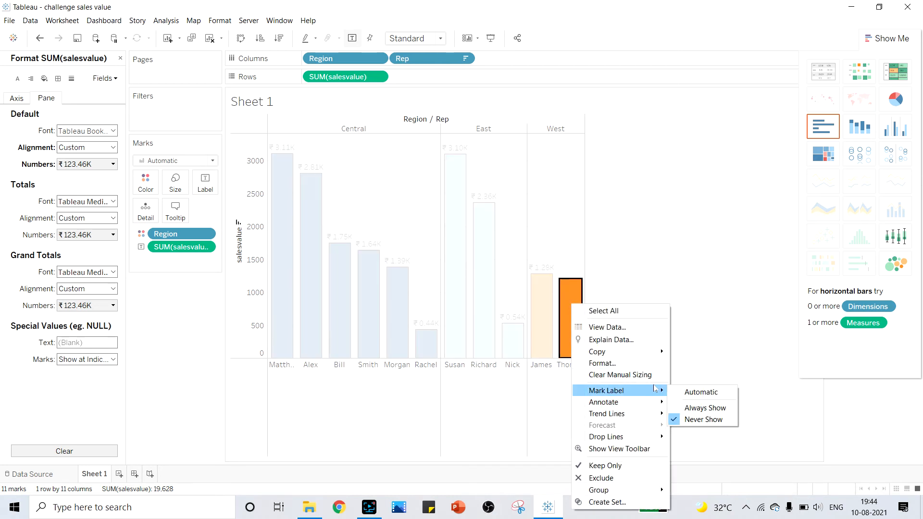
left_click(713, 407)
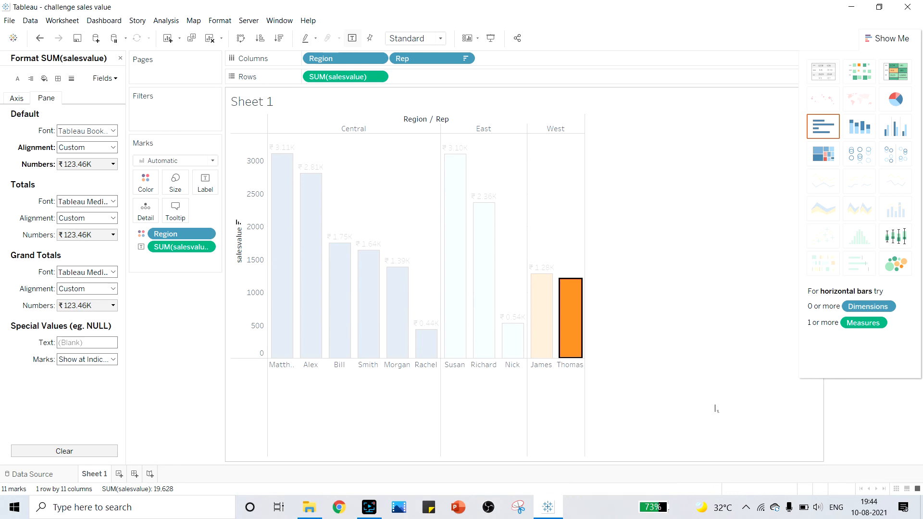
left_click(653, 273)
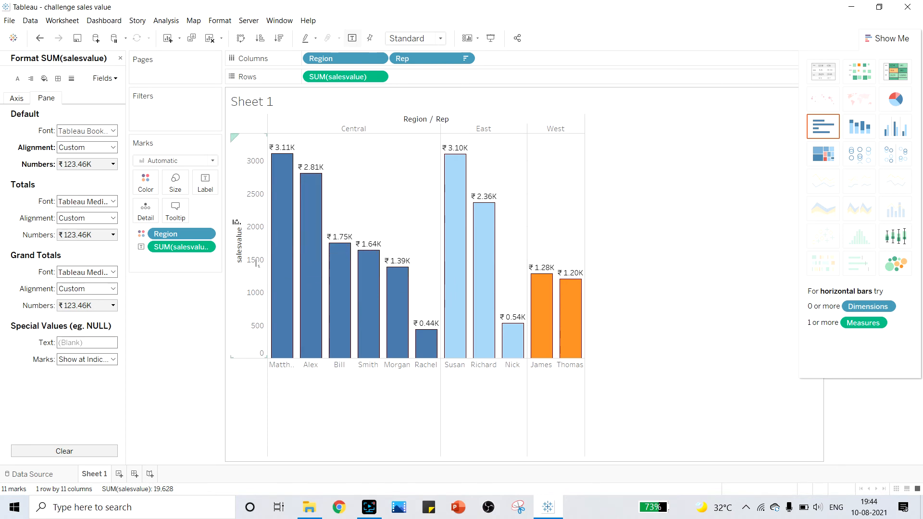
Open the number format options for the scale of the sales value axis
left_click(251, 222)
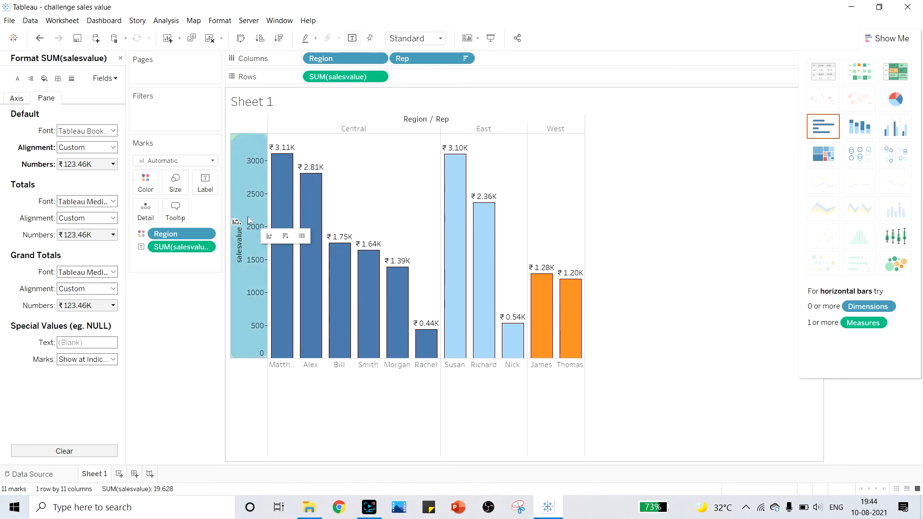
right_click(246, 215)
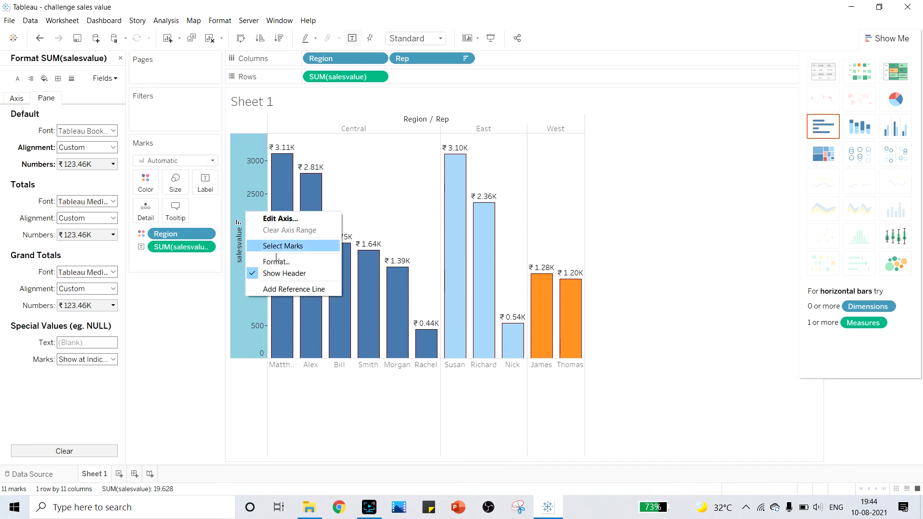
left_click(269, 244)
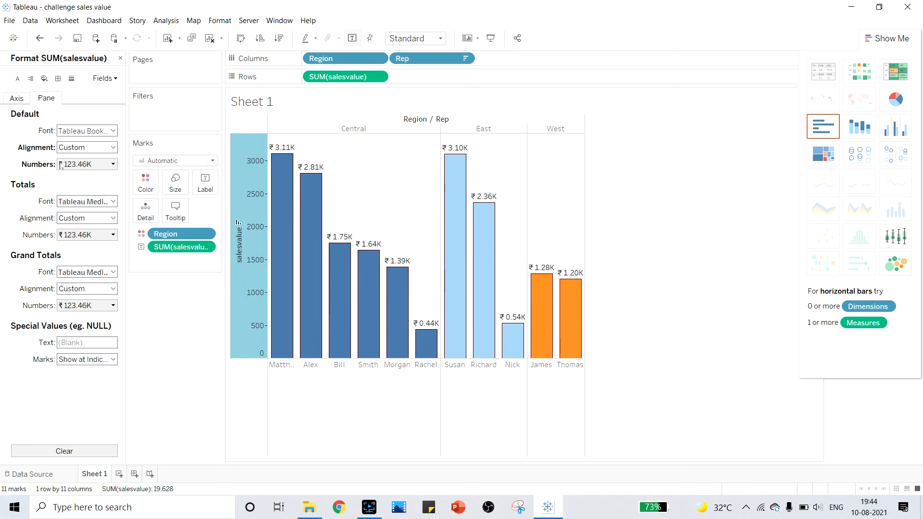
left_click(16, 101)
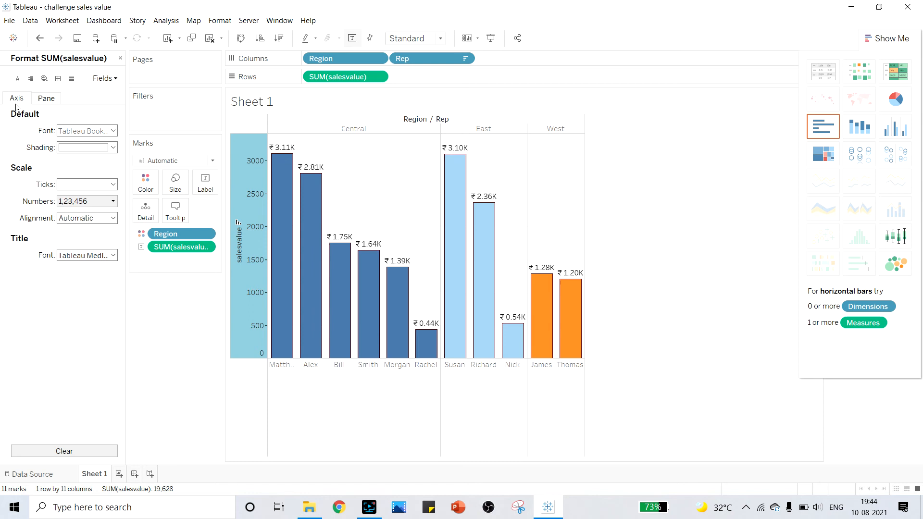
left_click(43, 101)
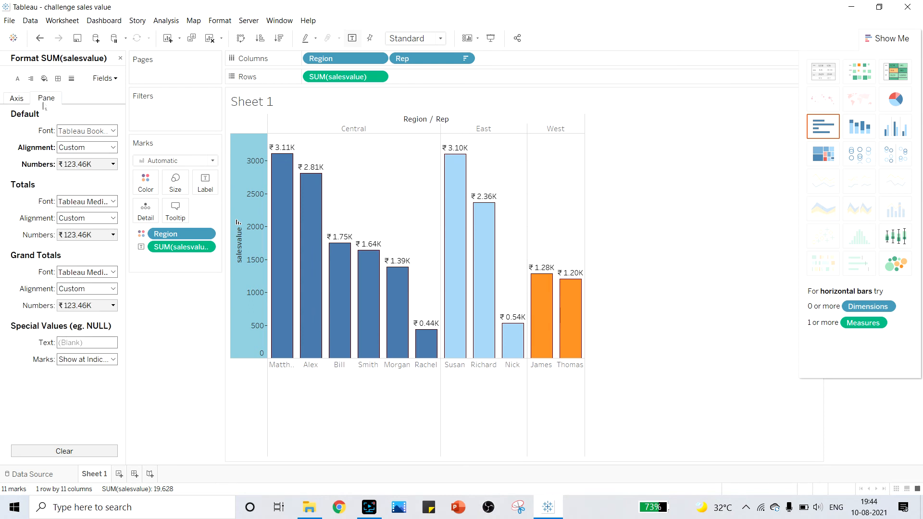
left_click(17, 101)
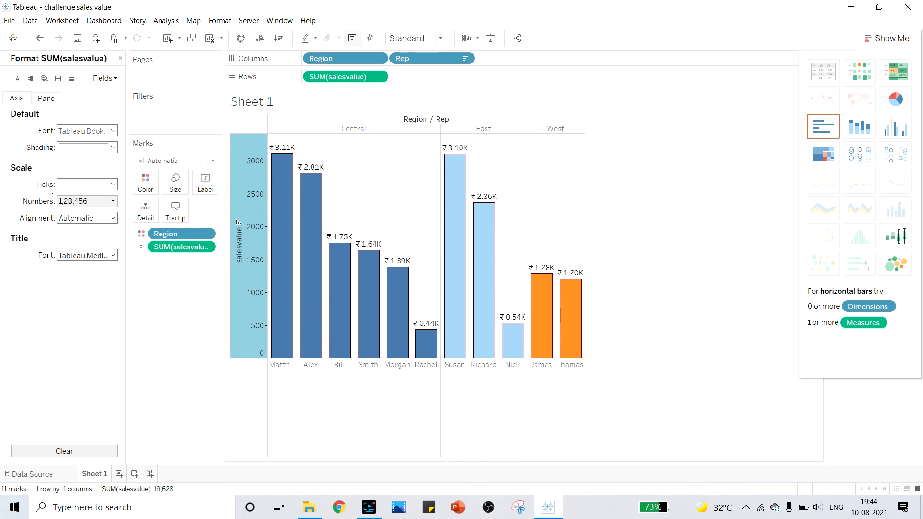
left_click(99, 202)
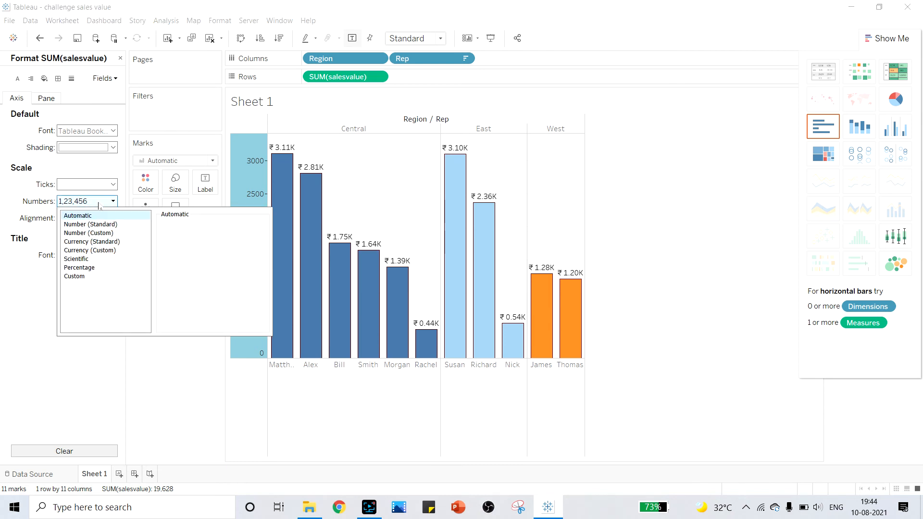
Try the Currency (Standard) format with the English (India) locale on the sales value axis numbers
left_click(113, 241)
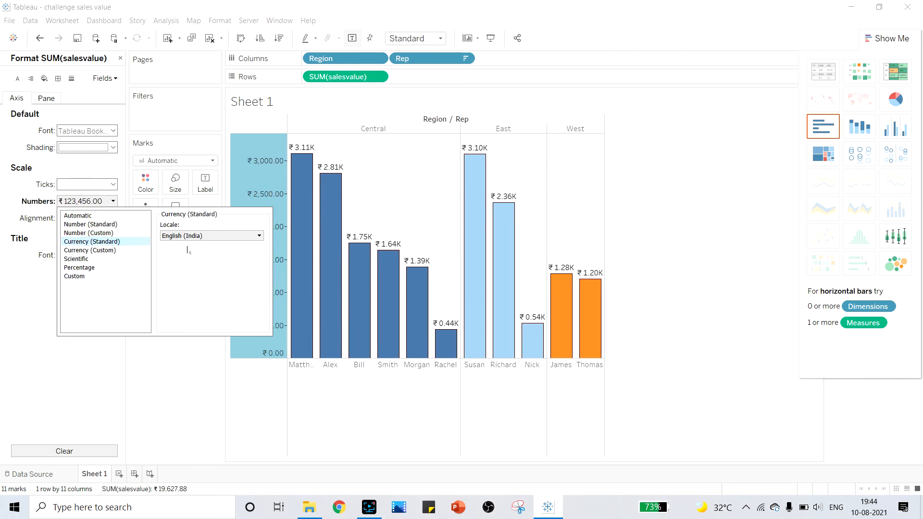
left_click(195, 236)
left_click(195, 236)
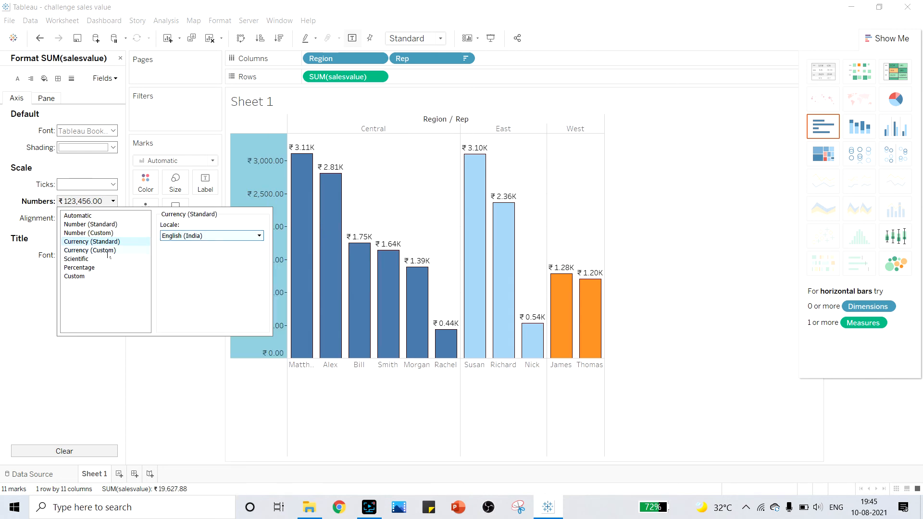
Format the sales value axis numbers as Number (Custom) with Thousands (K) display units
left_click(96, 232)
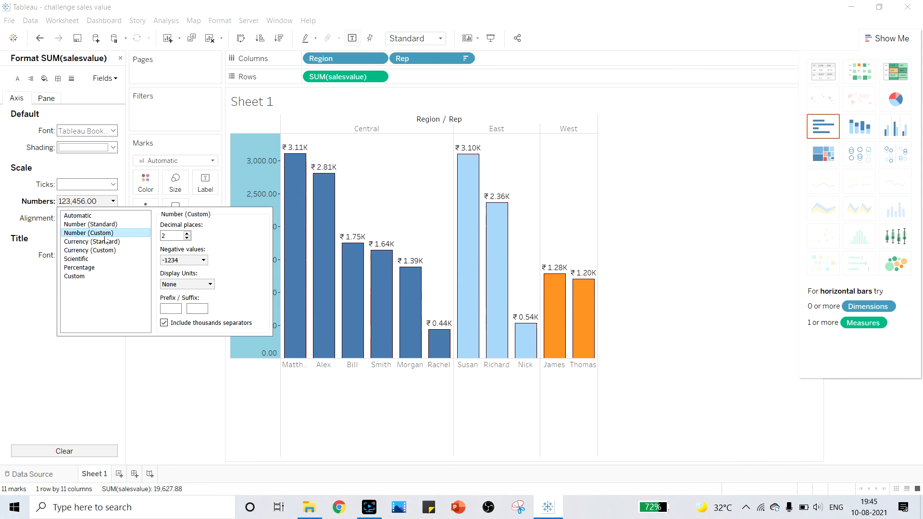
left_click(198, 285)
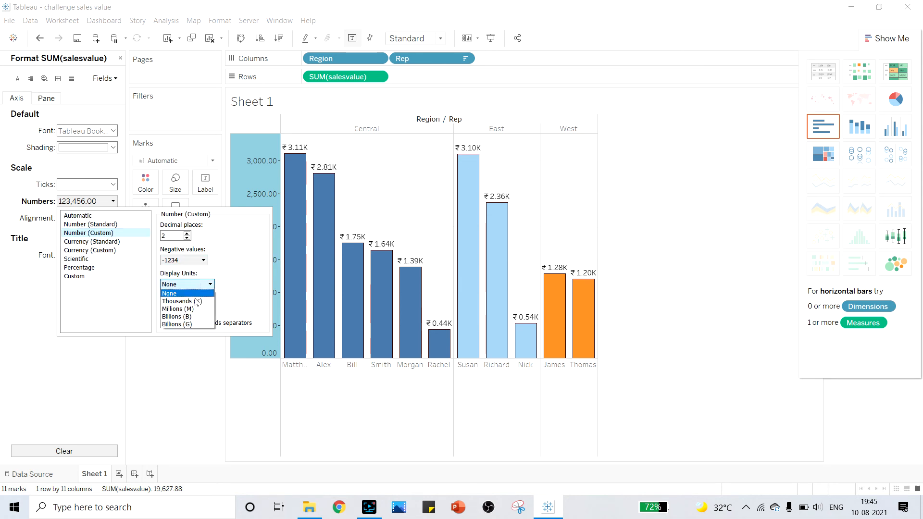
left_click(197, 299)
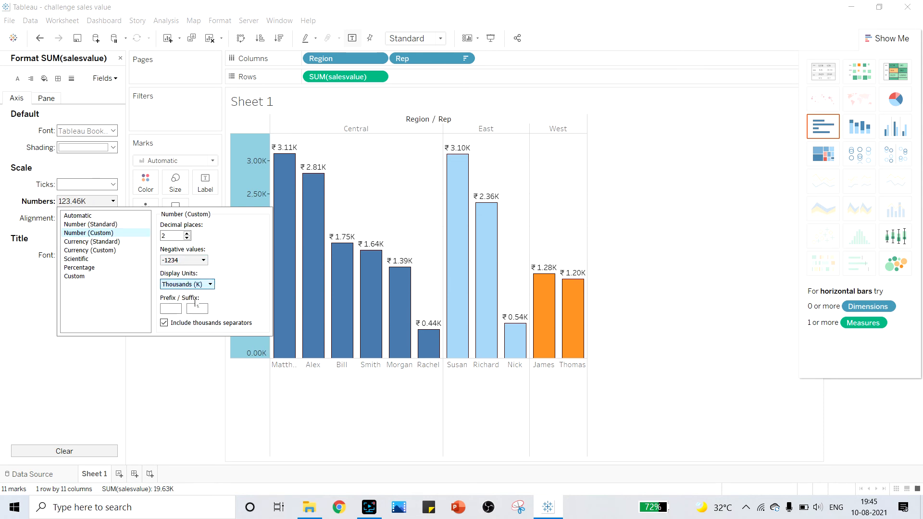
left_click(181, 350)
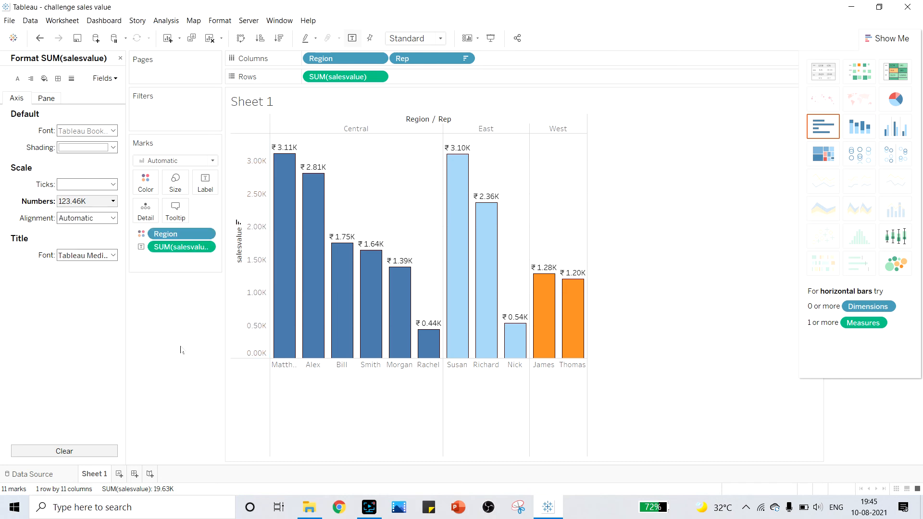
left_click(96, 201)
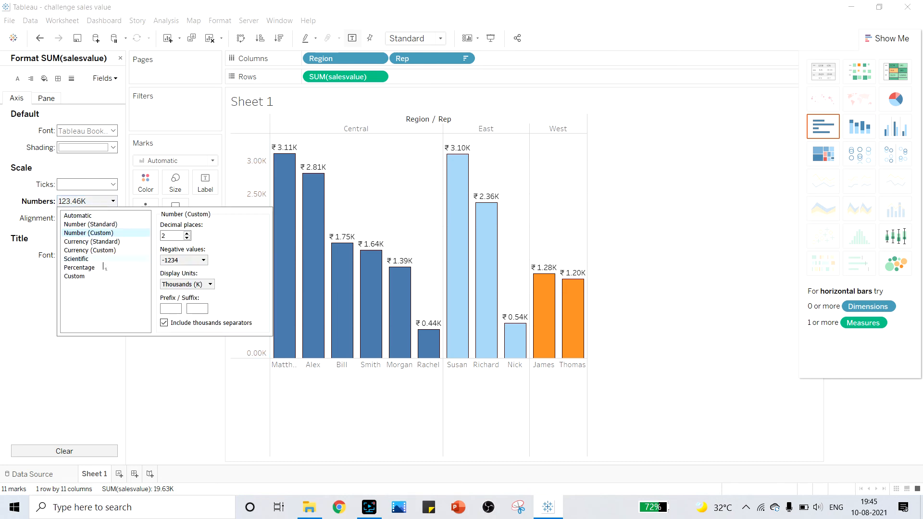
left_click(175, 370)
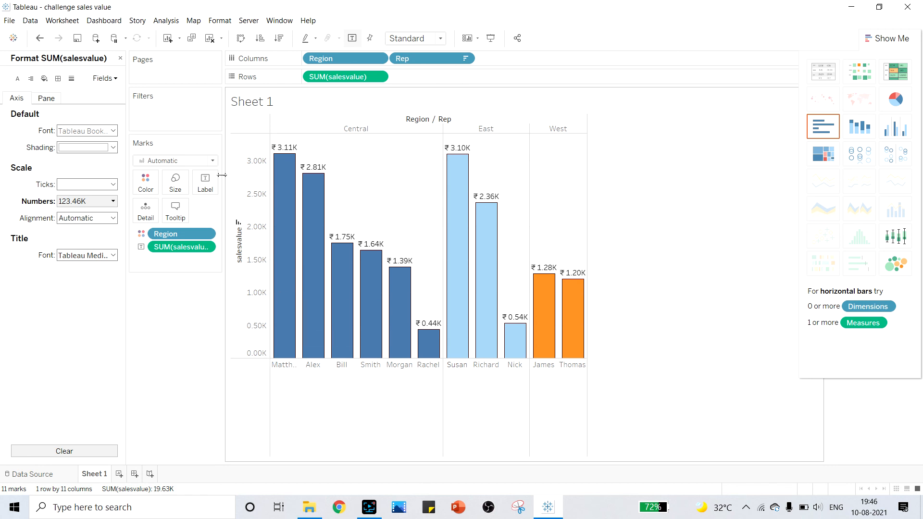
Open the formatting options of the Region colour field, followed by those of the SUM(salesvalue) label field
right_click(170, 239)
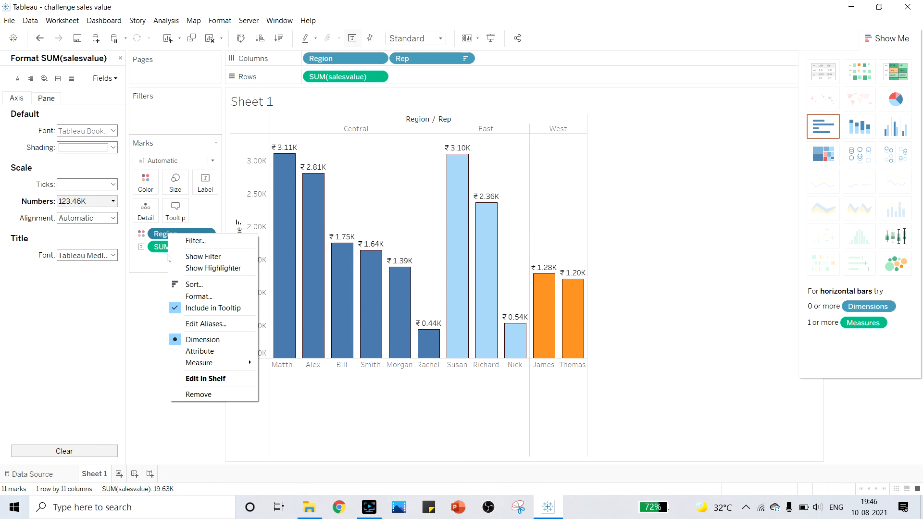
left_click(199, 296)
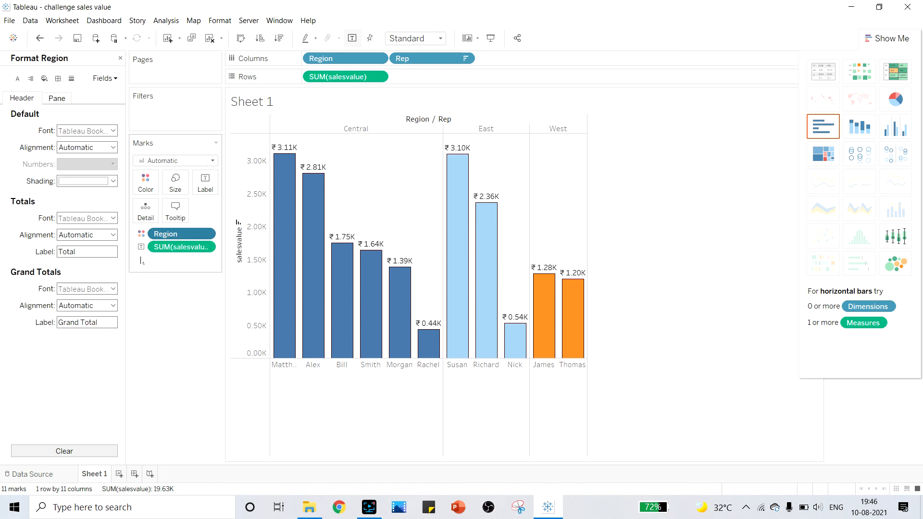
right_click(181, 246)
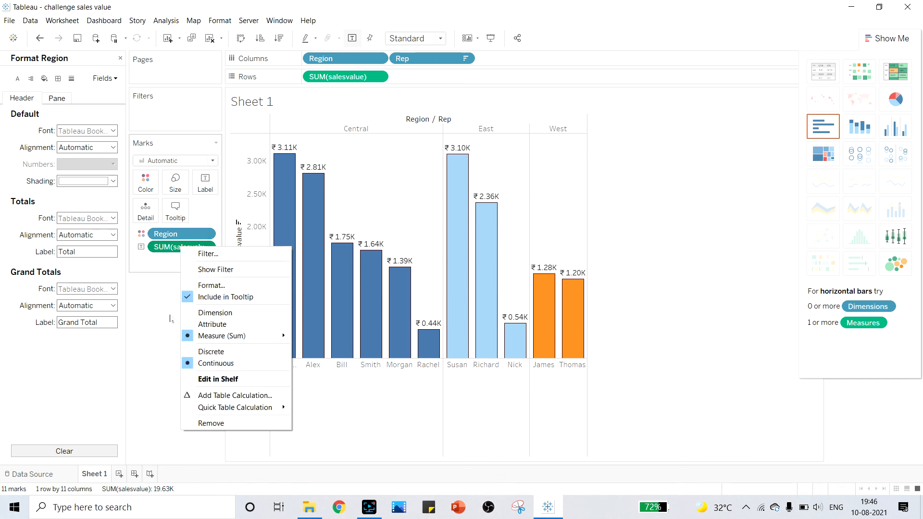
left_click(211, 285)
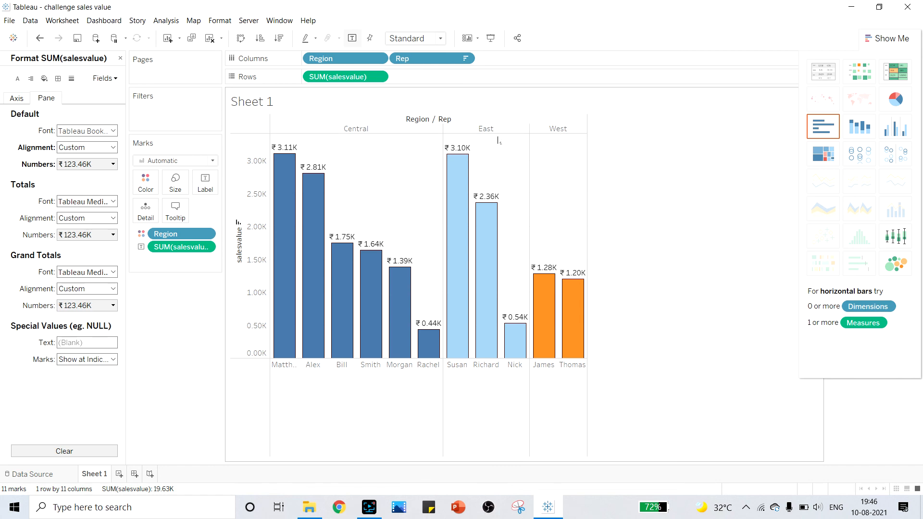
Hide the Region / Rep field labels for columns above the bar chart
right_click(445, 121)
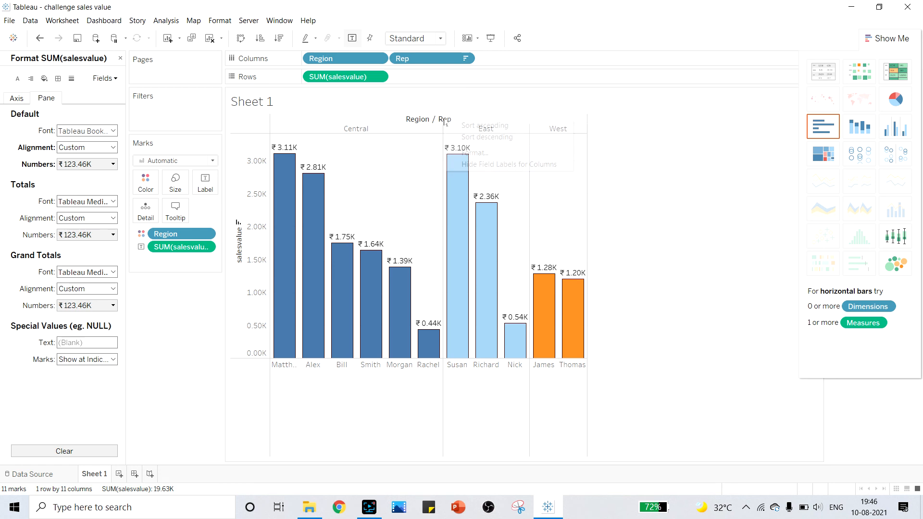
left_click(486, 165)
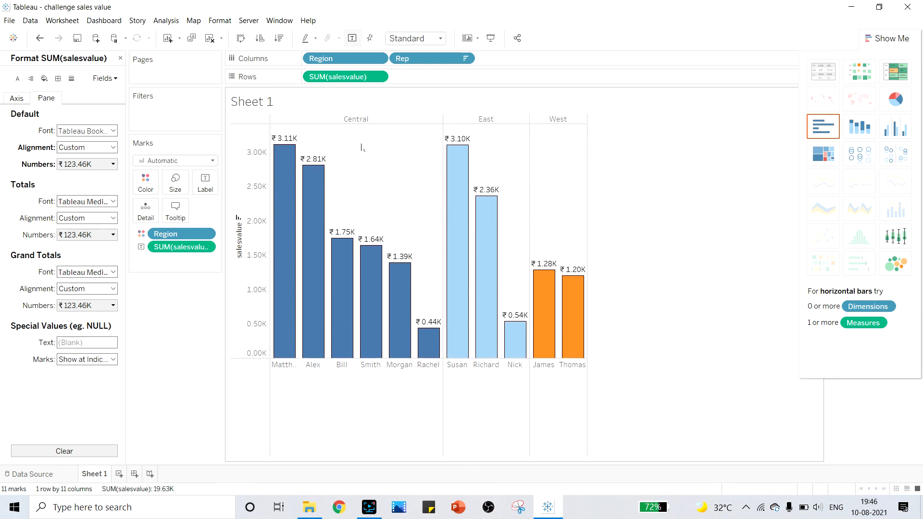
Change the title of the vertical salesvalue axis to "sales value"
right_click(239, 249)
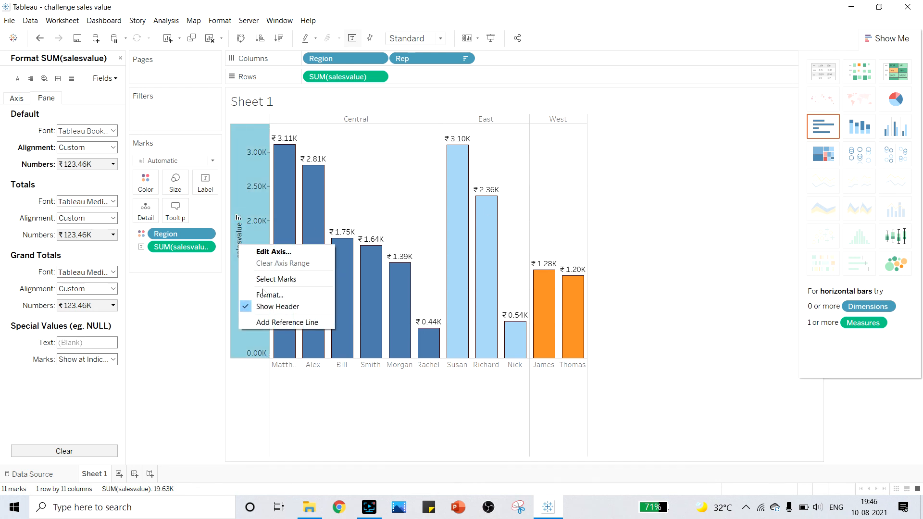
left_click(239, 238)
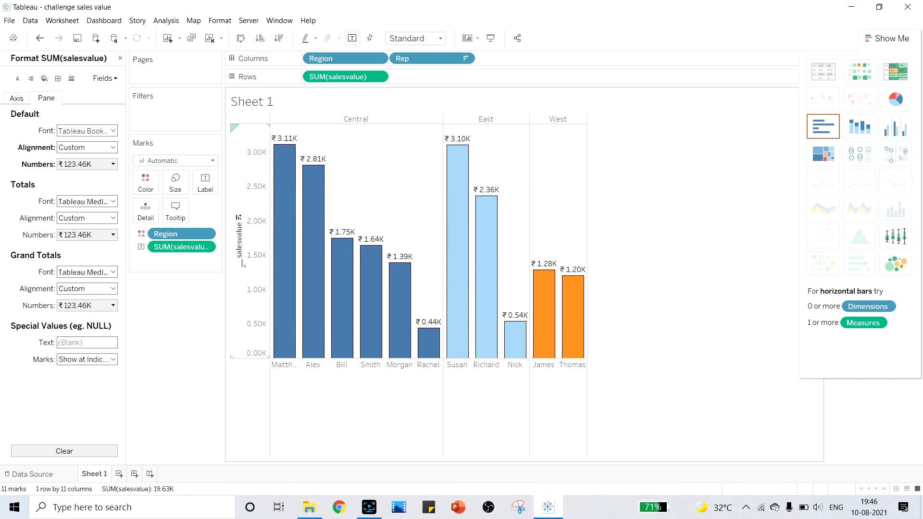
right_click(240, 254)
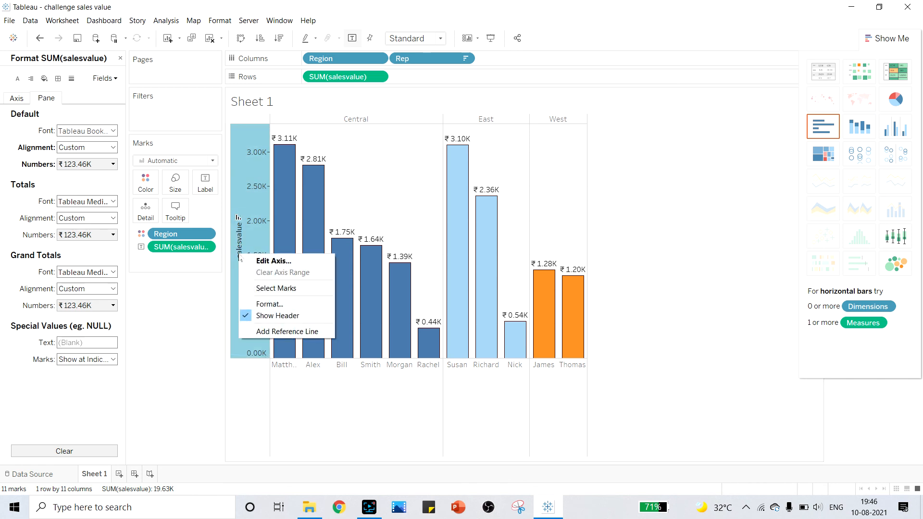
left_click(267, 264)
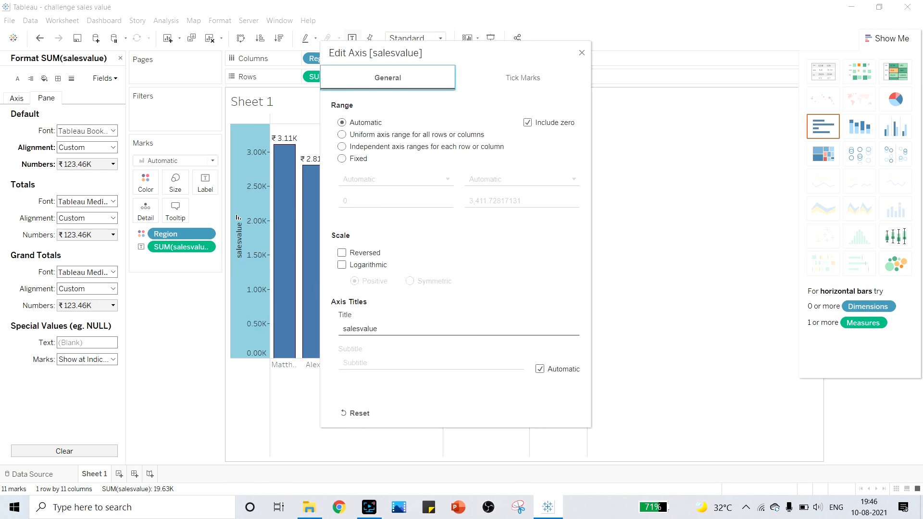
double_click(368, 329)
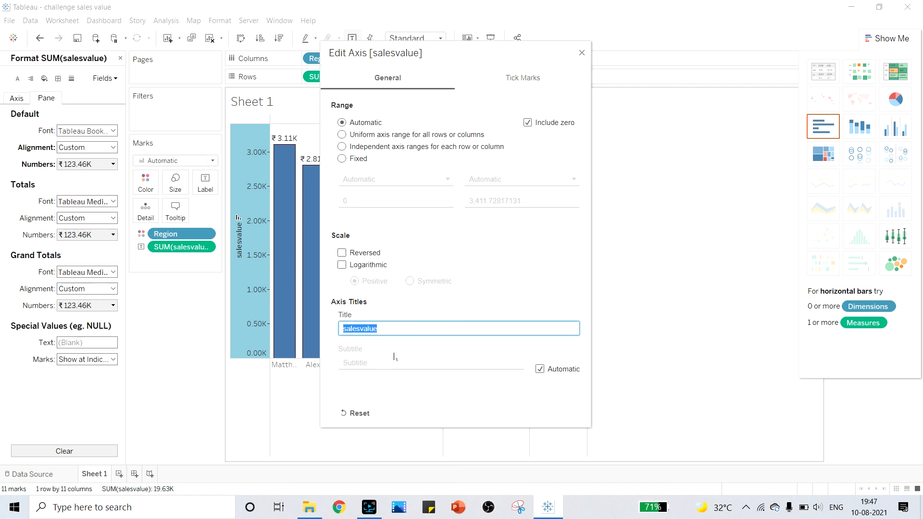
left_click(361, 328)
left_click(581, 53)
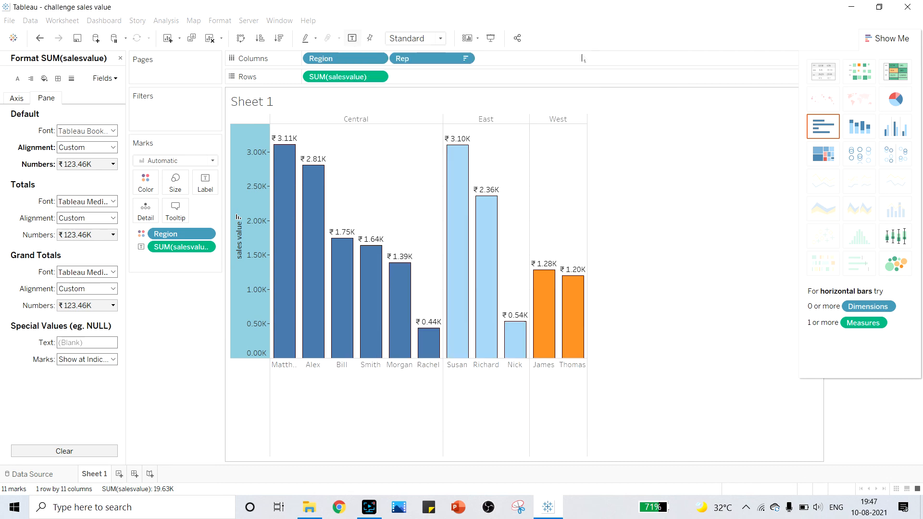
Open the axis-level formatting options for the sales value axis
right_click(242, 234)
left_click(273, 284)
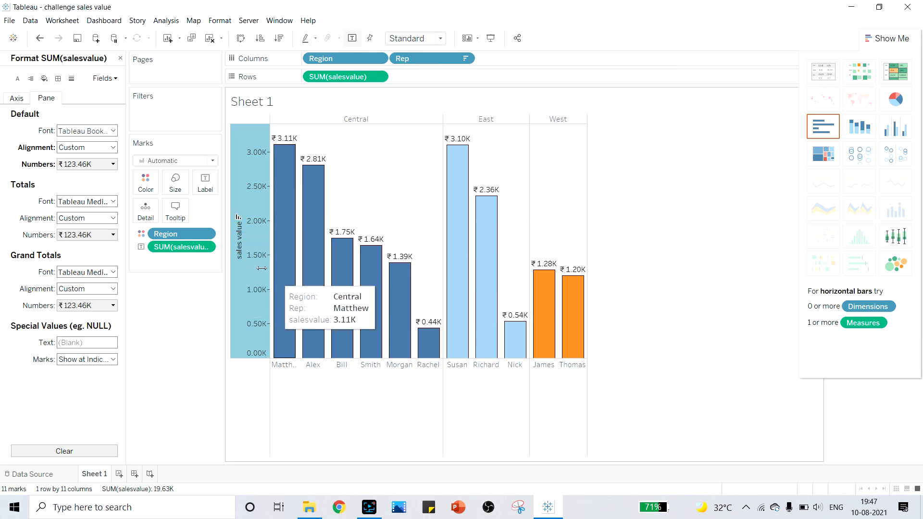
left_click(19, 100)
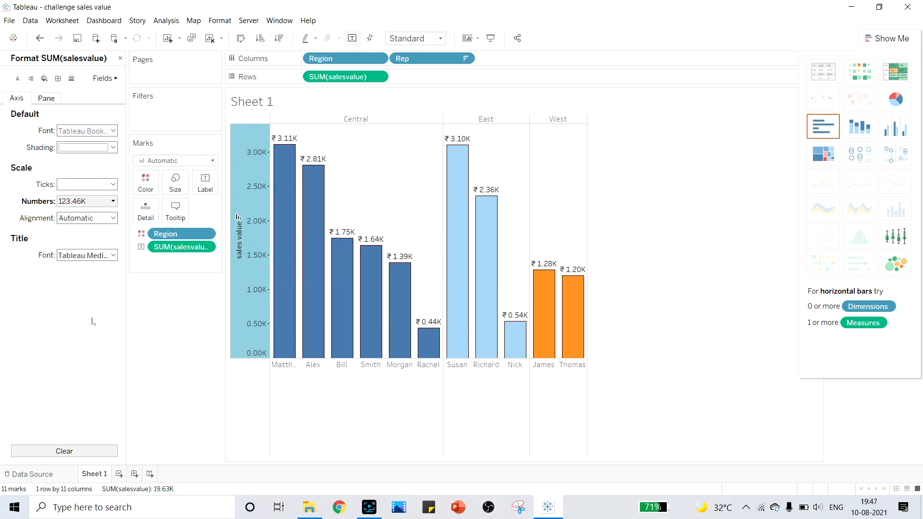